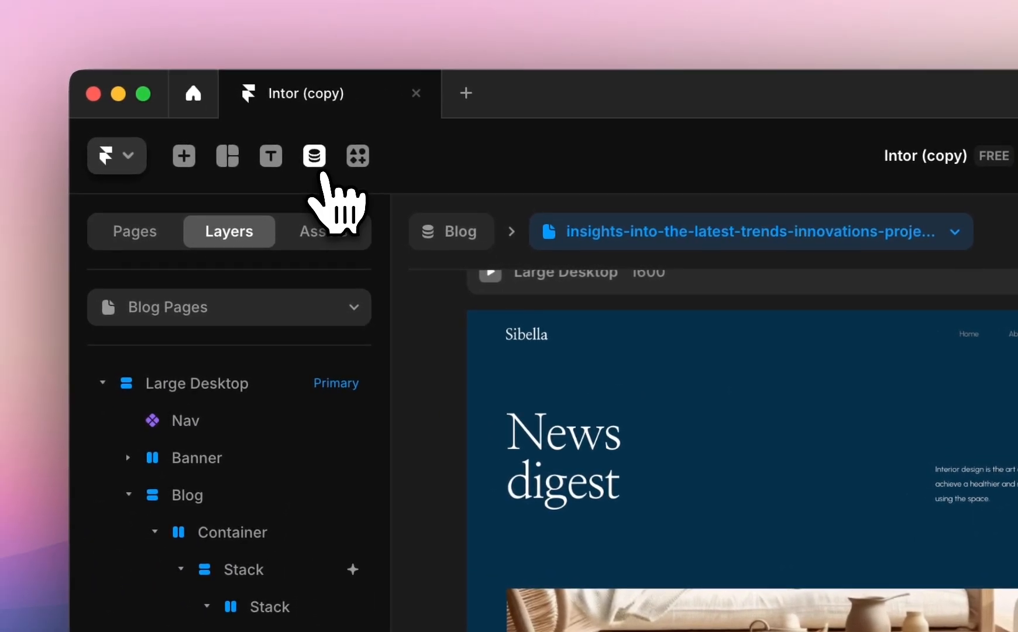
Open the blog post "Insights into the latest trends, innovations, projects, and industry developments" in the CMS and review its fields and content.
click(316, 171)
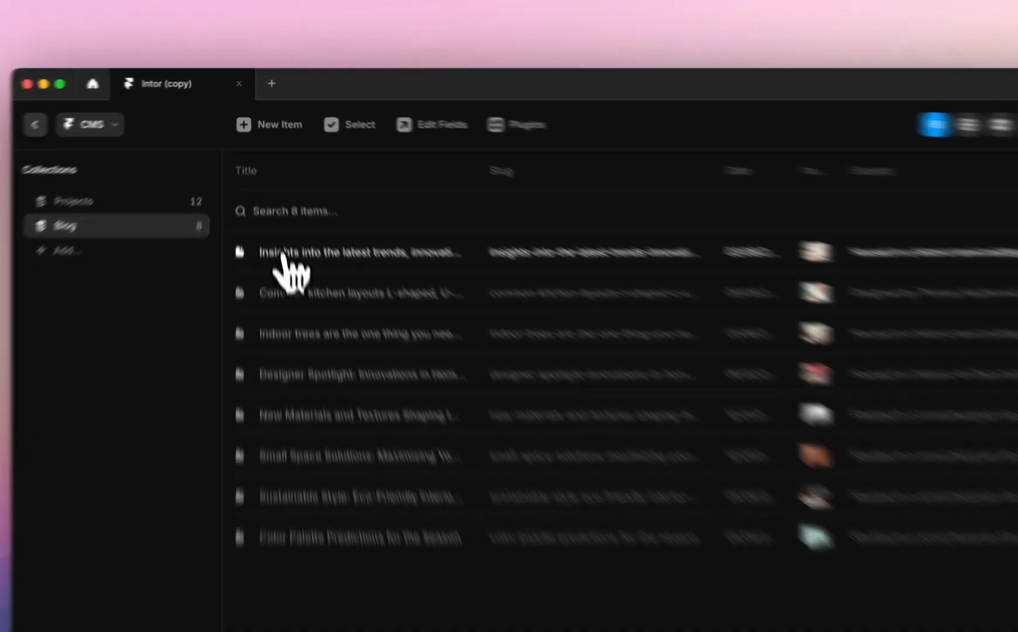
click(274, 210)
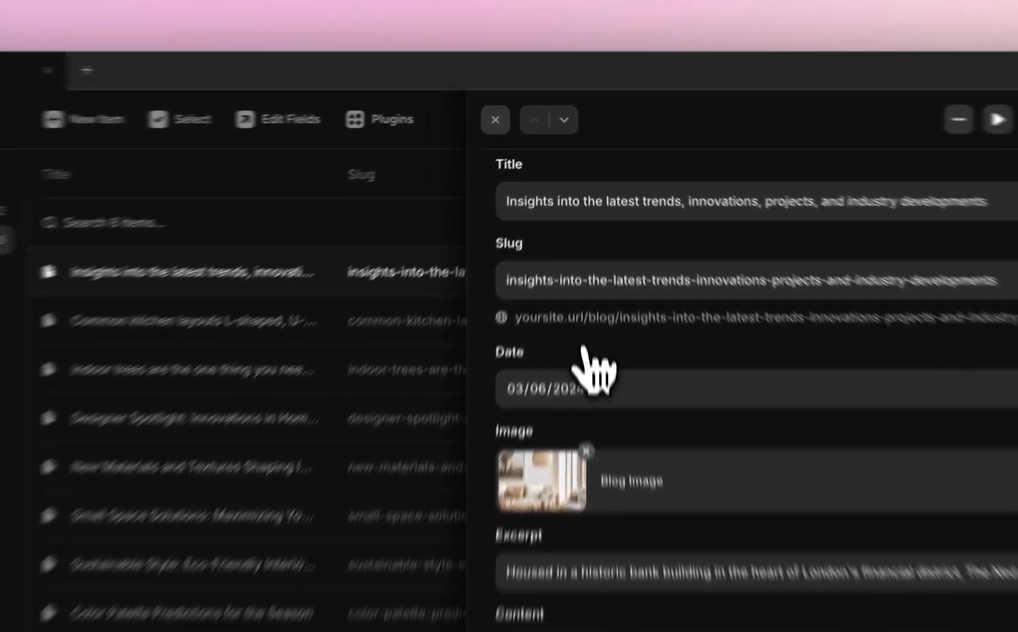
scroll(588, 415, down, 3)
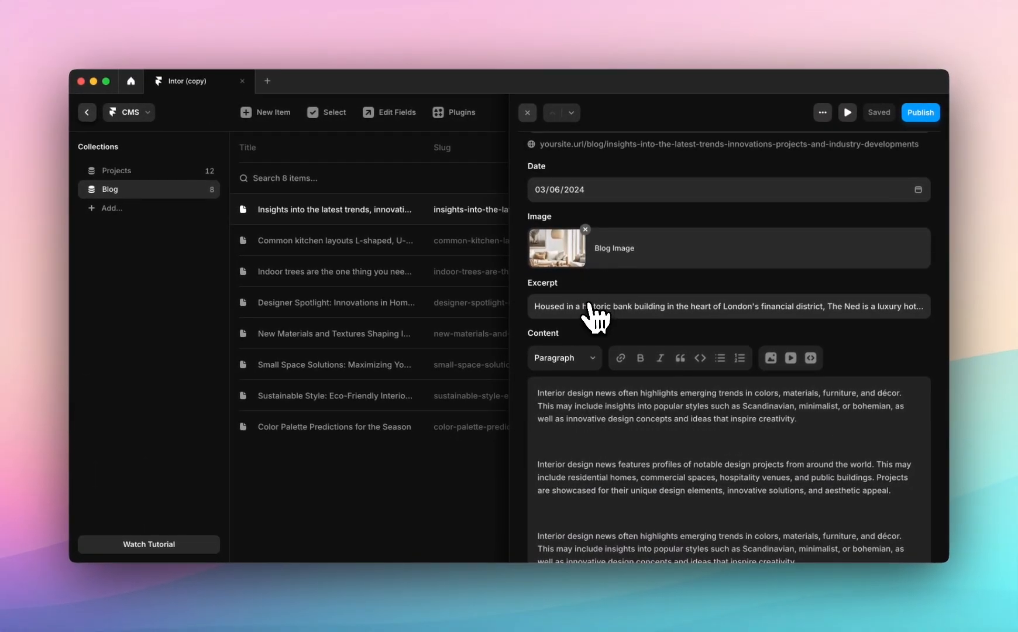
scroll(596, 313, down, 2)
scroll(586, 275, down, 5)
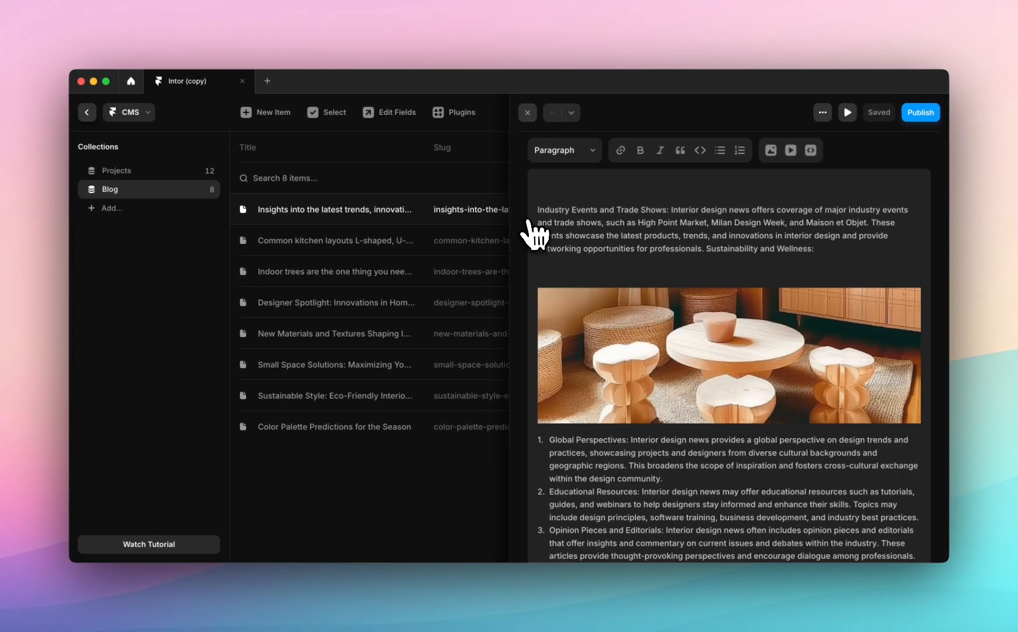
scroll(531, 241, up, 8)
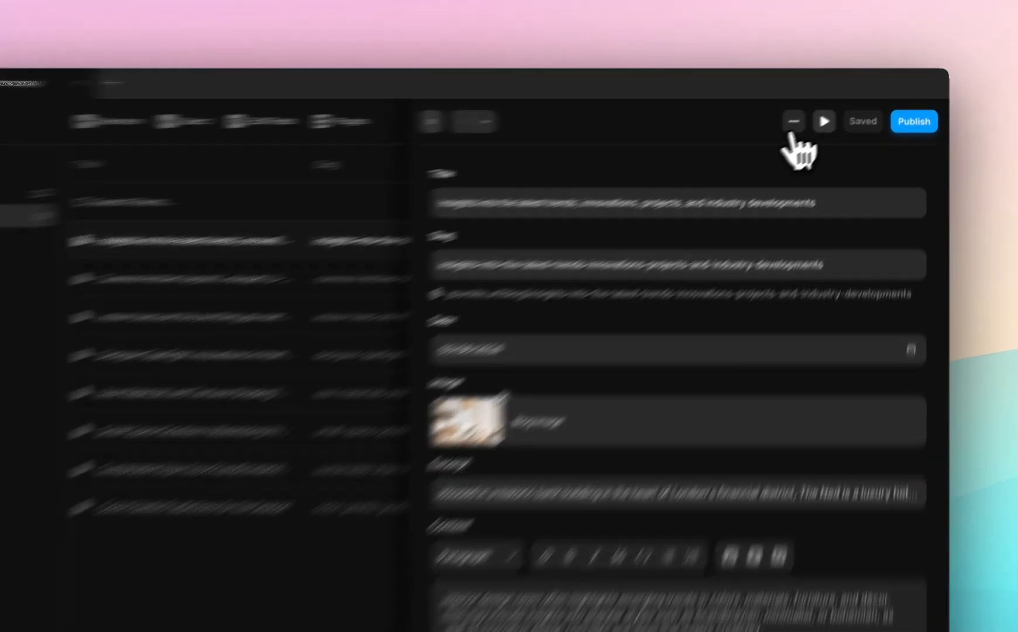
Add a plain text field named Authors to the Blog collection.
click(823, 112)
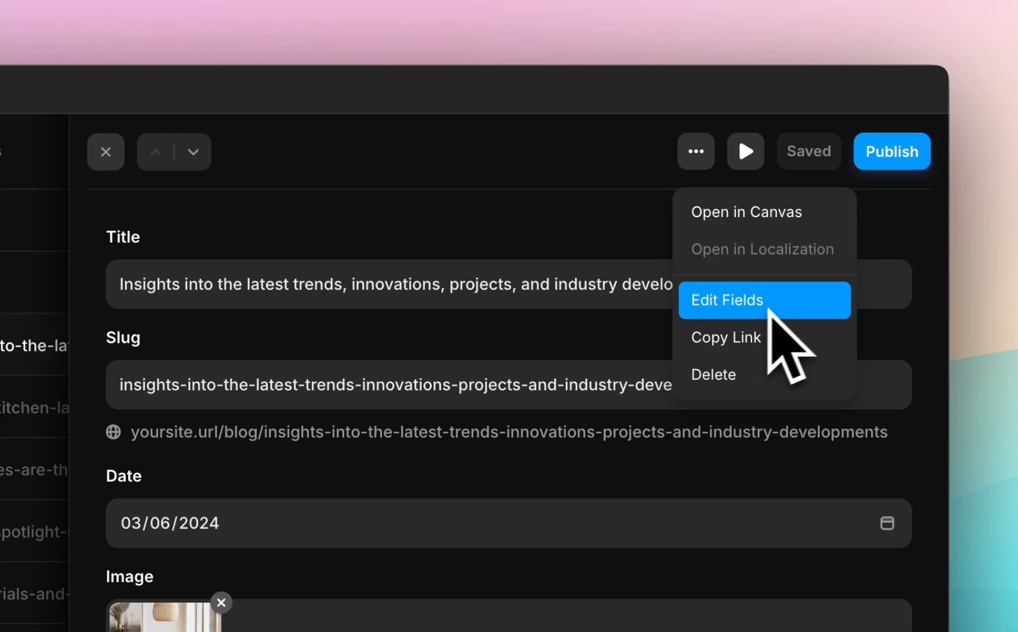
click(818, 306)
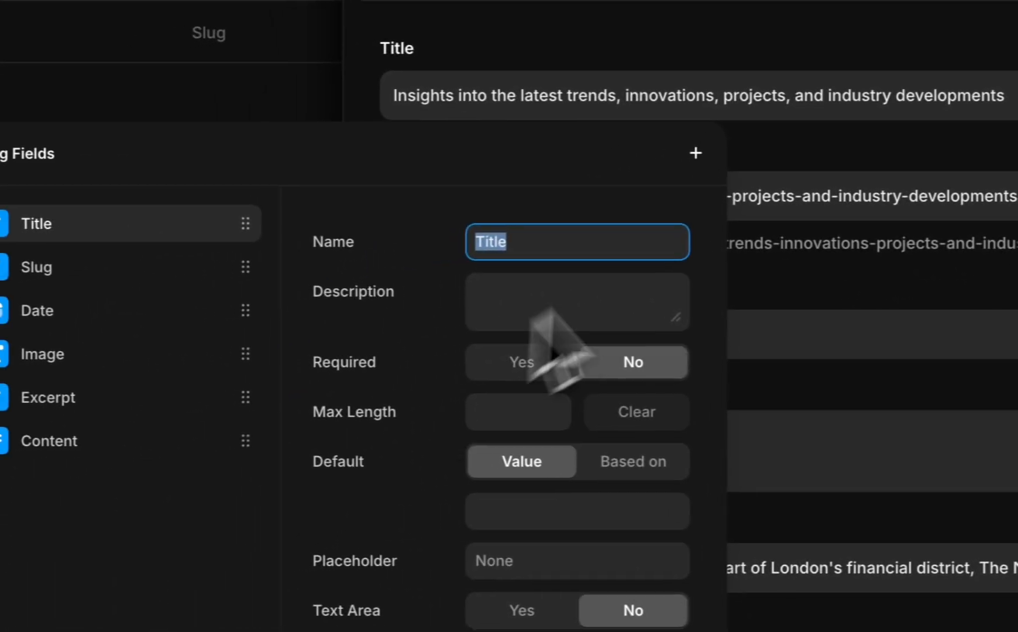
click(711, 153)
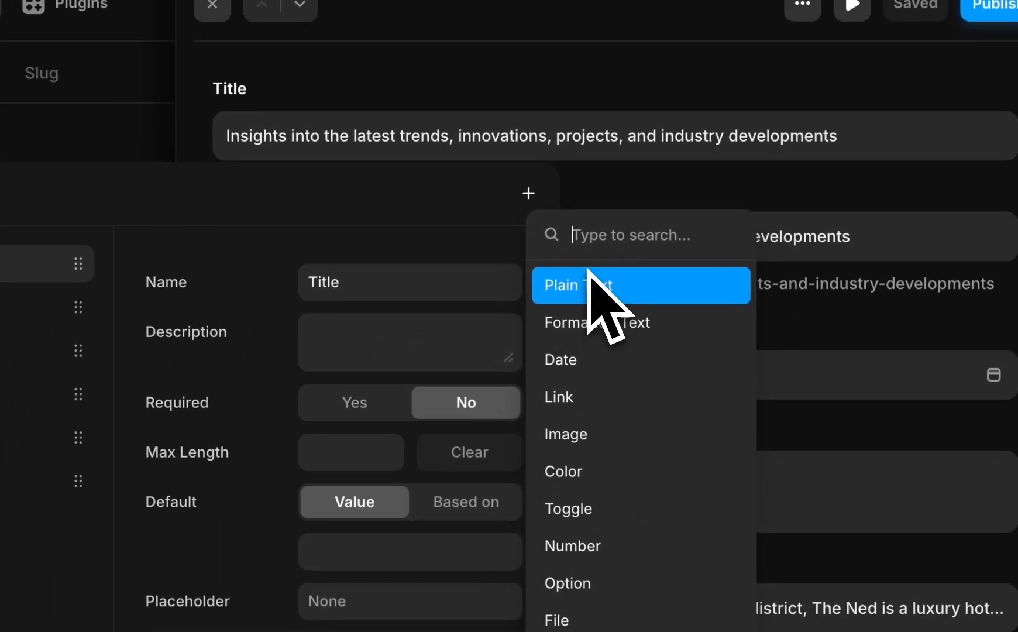
click(579, 272)
text(Au)
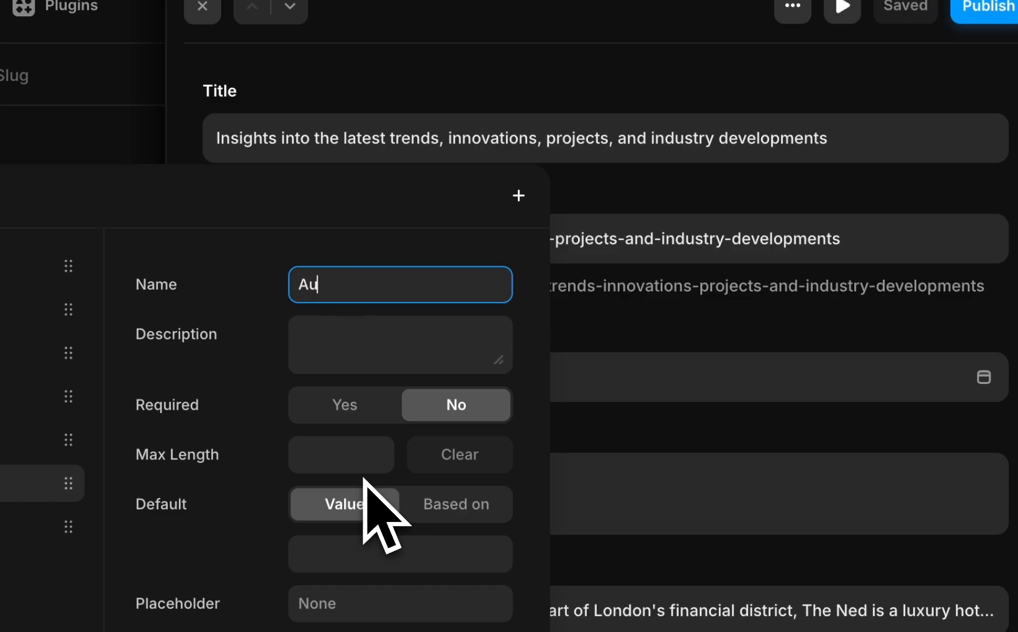
text(thors)
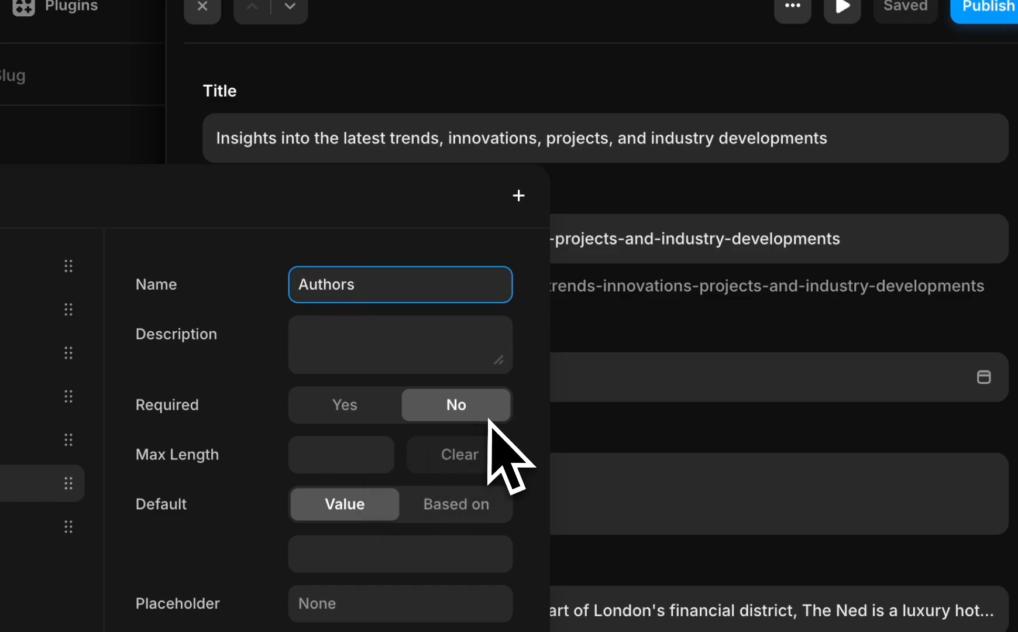
click(643, 229)
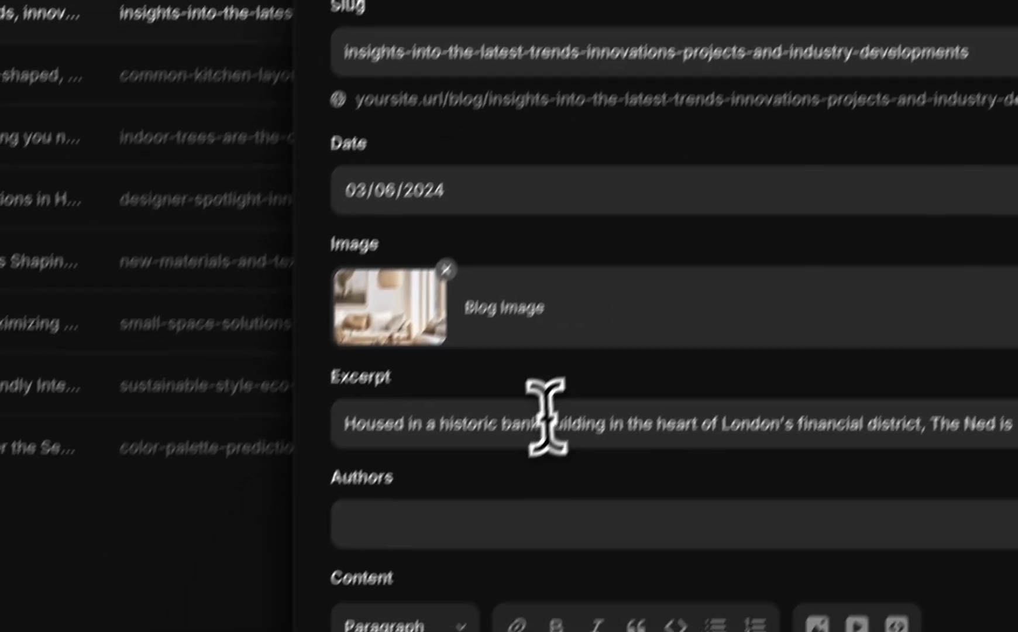
Enter the author's name in the post's Authors field, then clear it again.
scroll(418, 608, down, 3)
click(532, 345)
key(Caps_Lock)
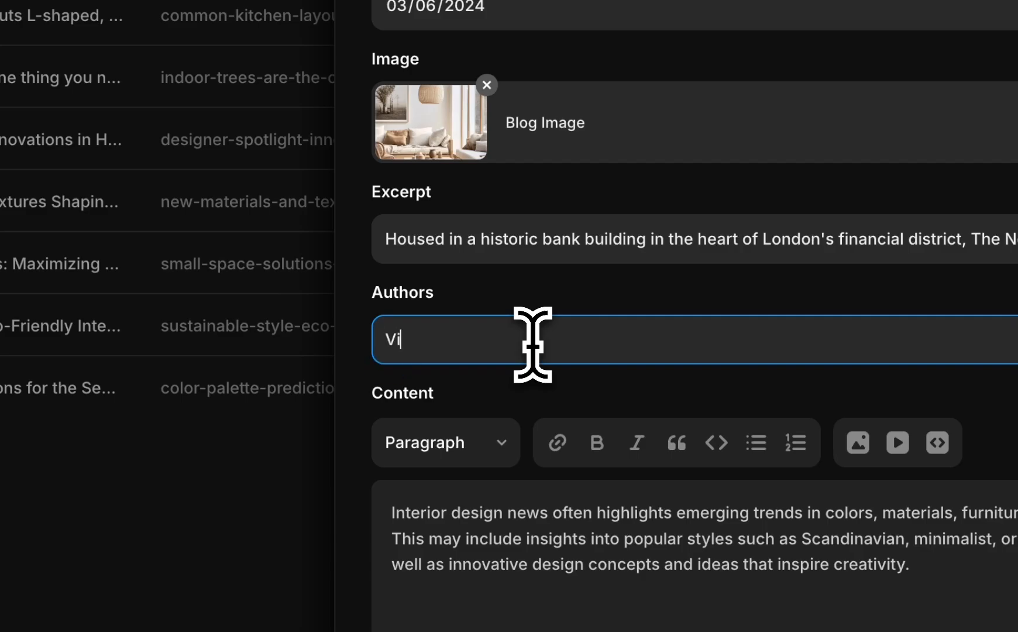
text(Victoria B)
click(520, 311)
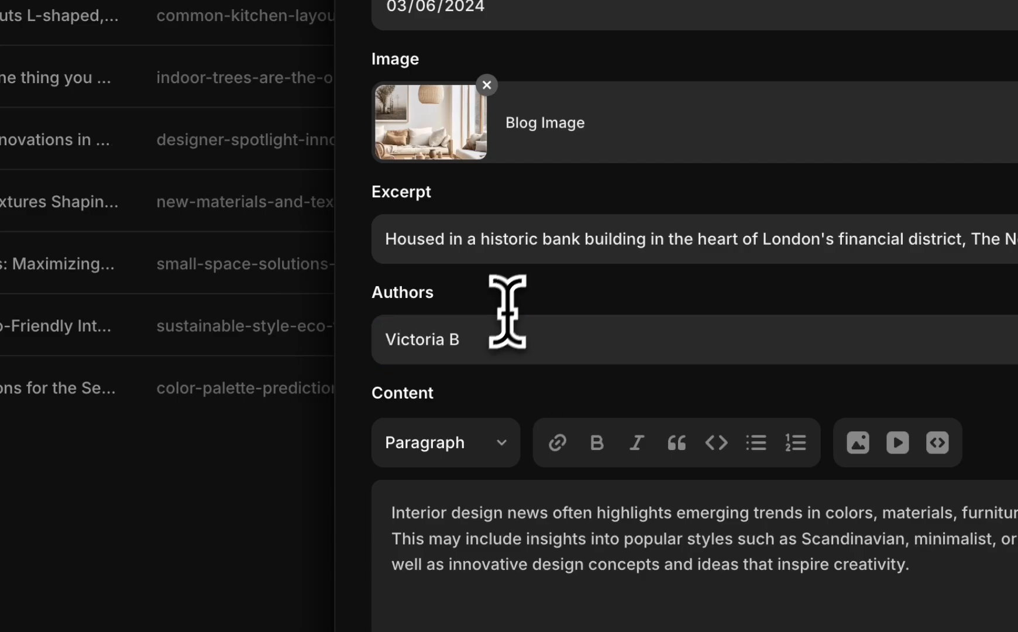
drag(383, 340, 506, 348)
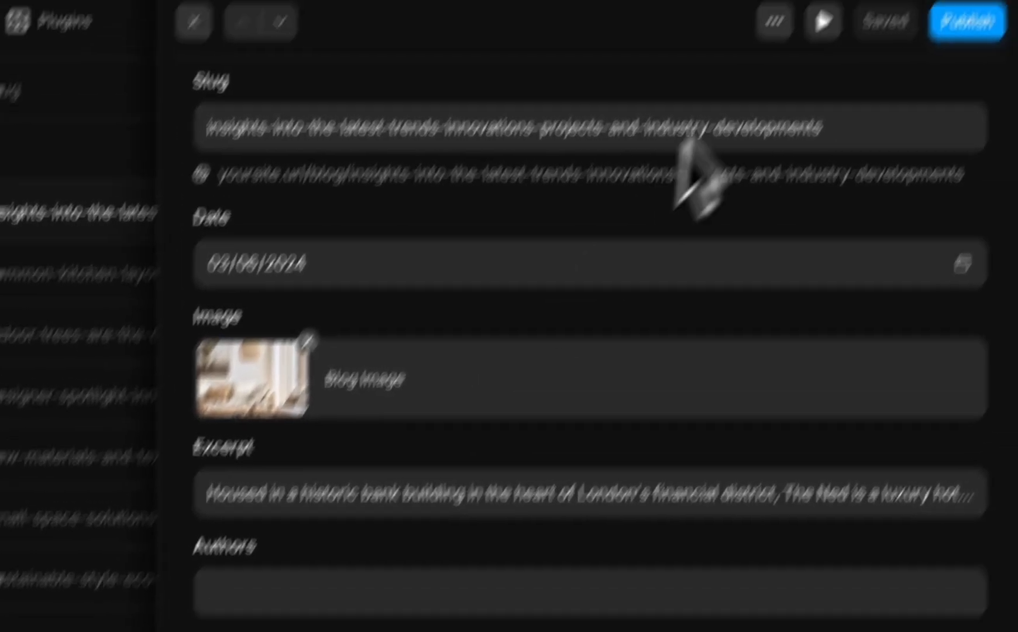
Remove the Authors text field from the Blog collection's fields.
click(822, 112)
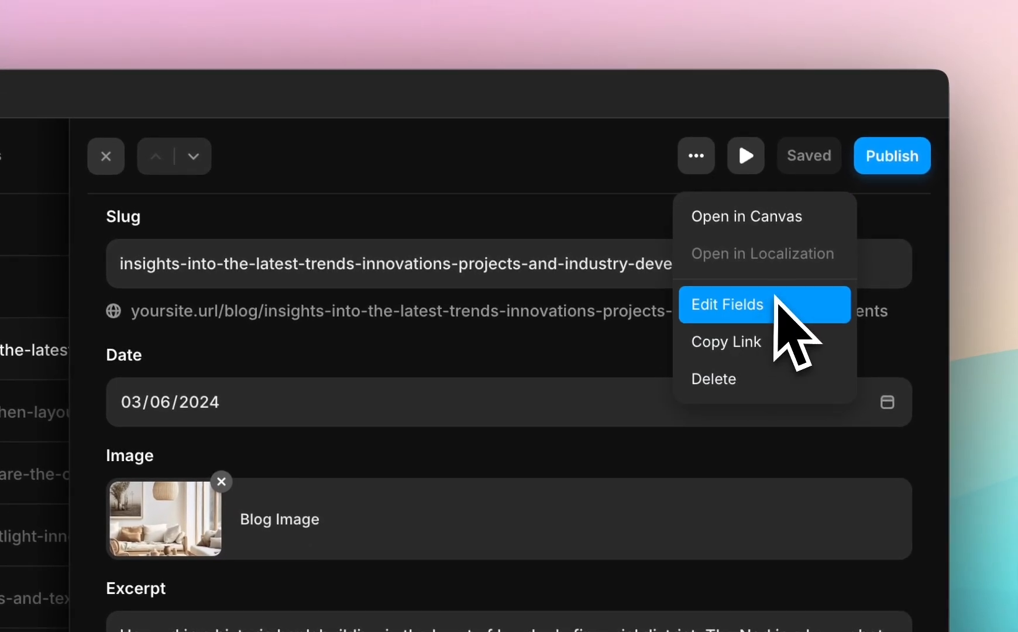
click(777, 304)
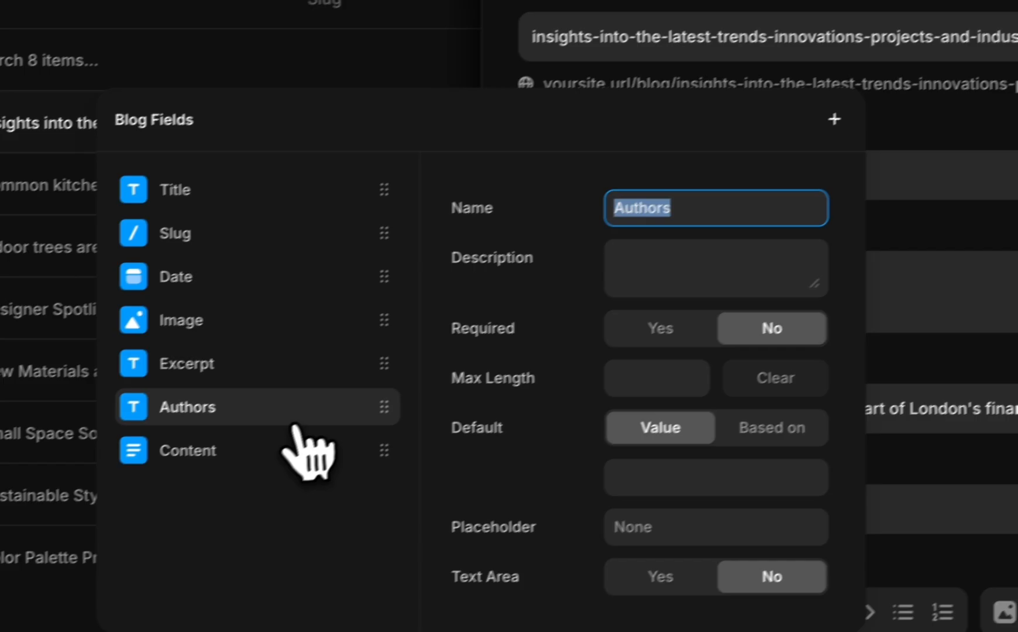
right_click(294, 417)
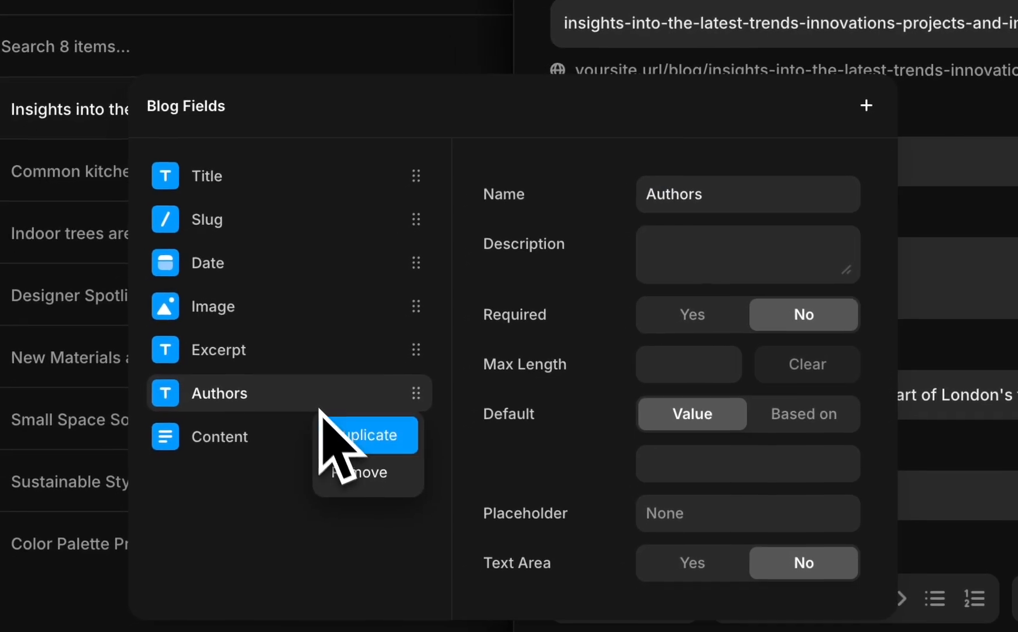
click(324, 485)
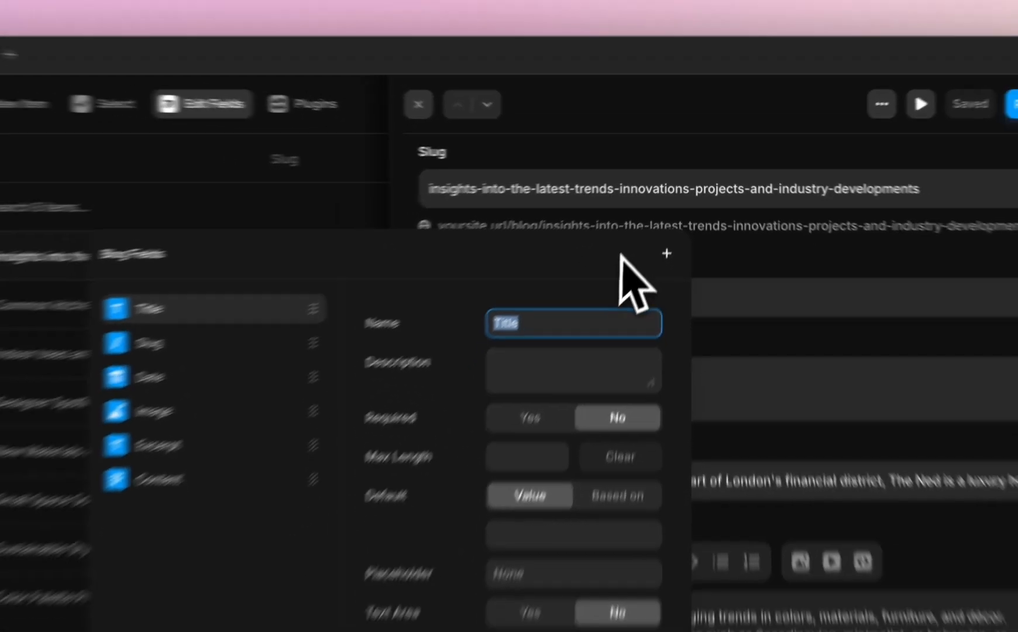
click(758, 260)
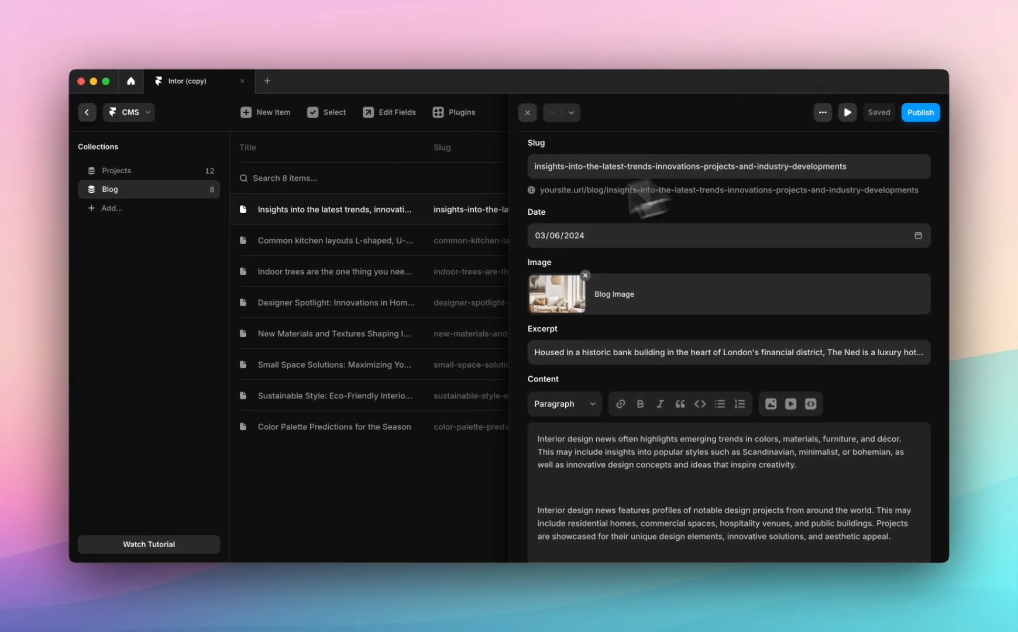
Add a new CMS collection named Authors.
click(122, 209)
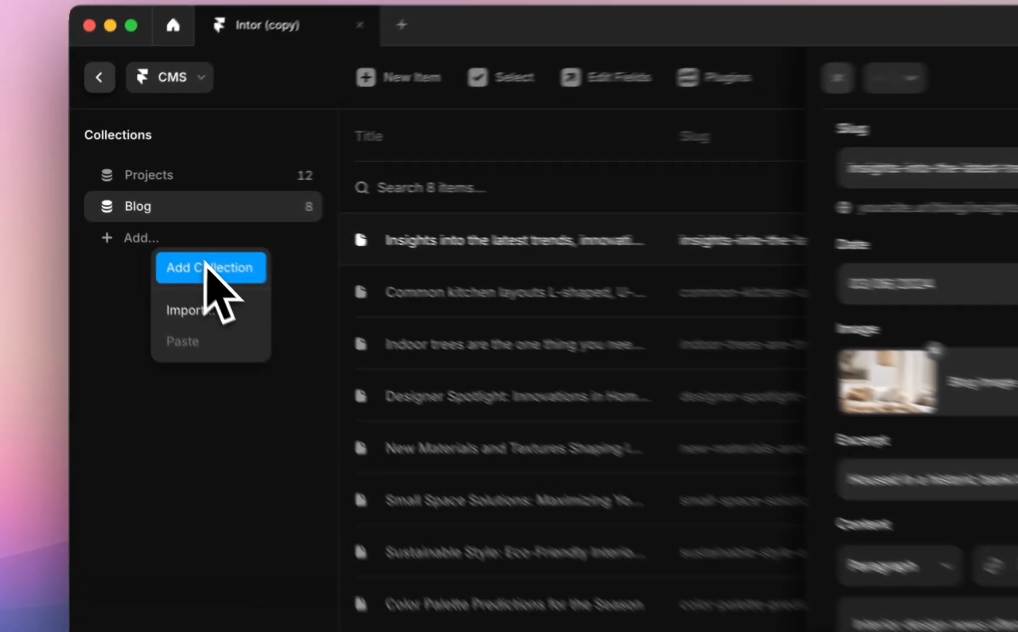
click(162, 225)
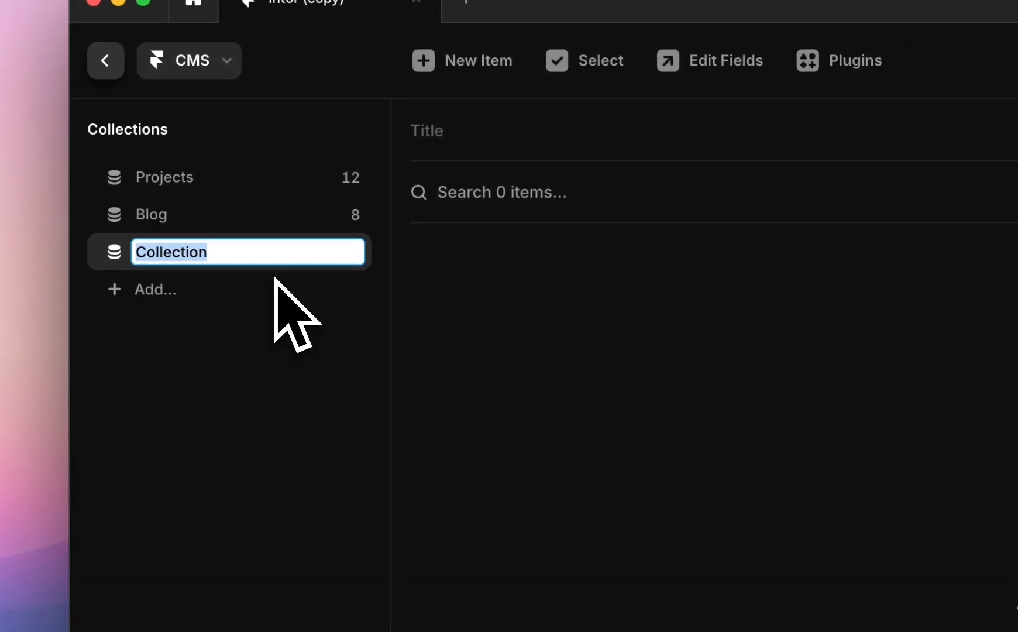
text(Authors)
key(Return)
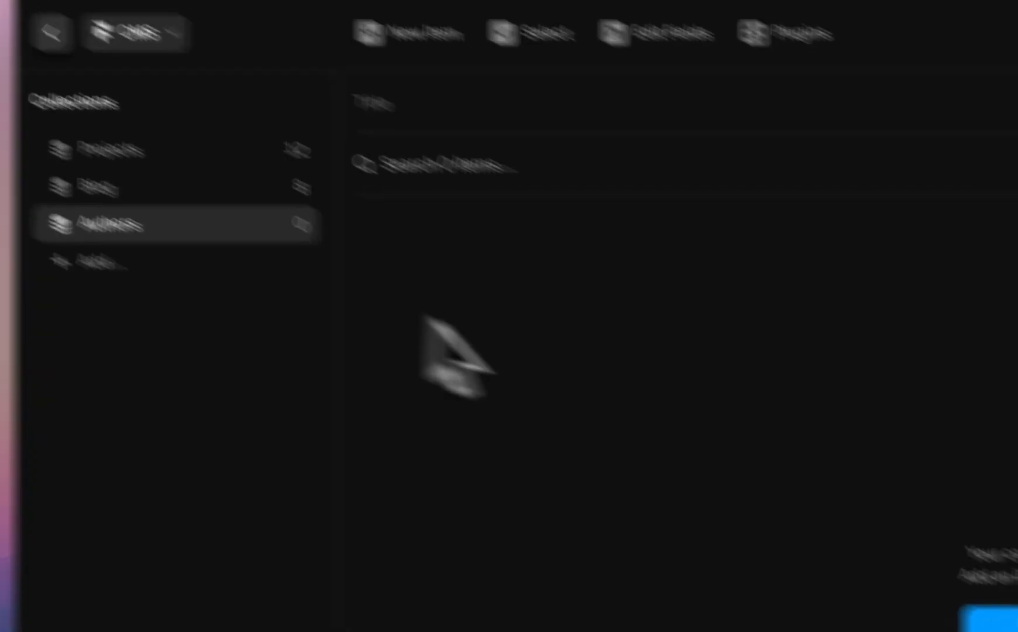
Add the first item to the Authors collection with the author's first name as its title, and save it.
click(569, 474)
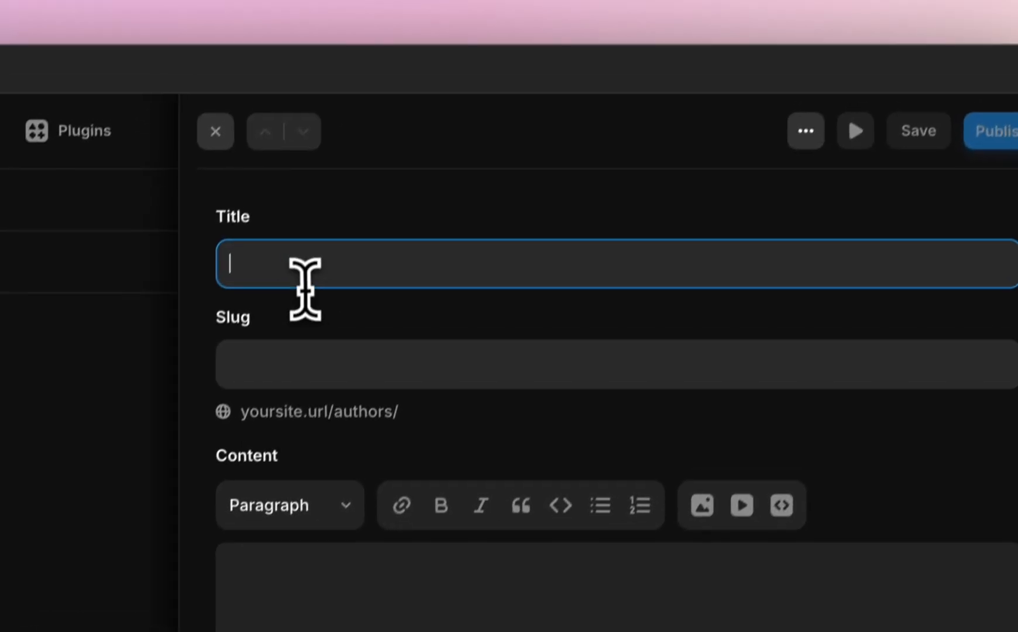
text(Victoria)
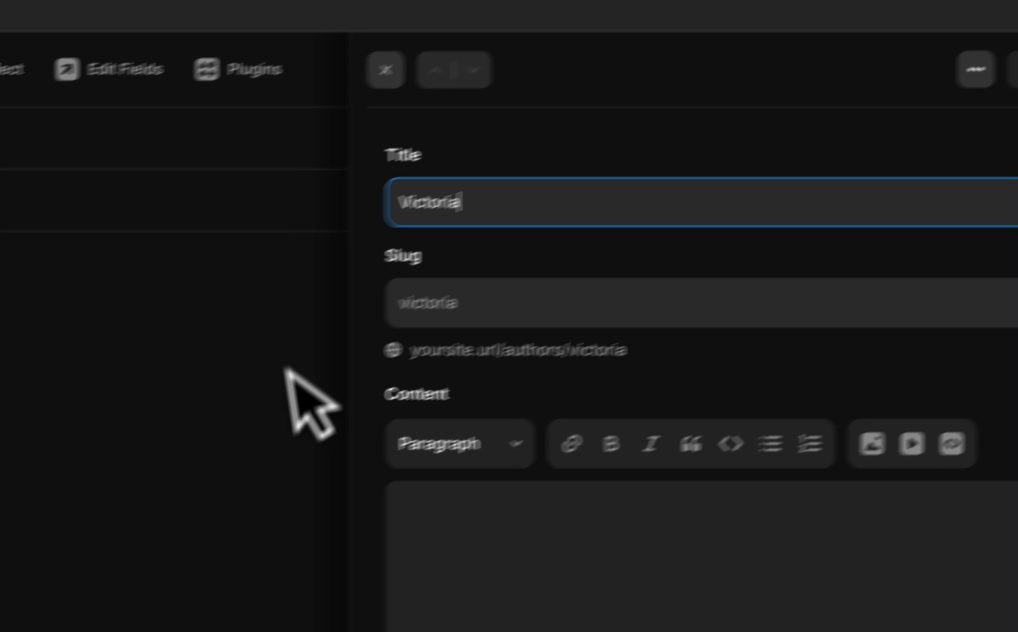
click(11, 413)
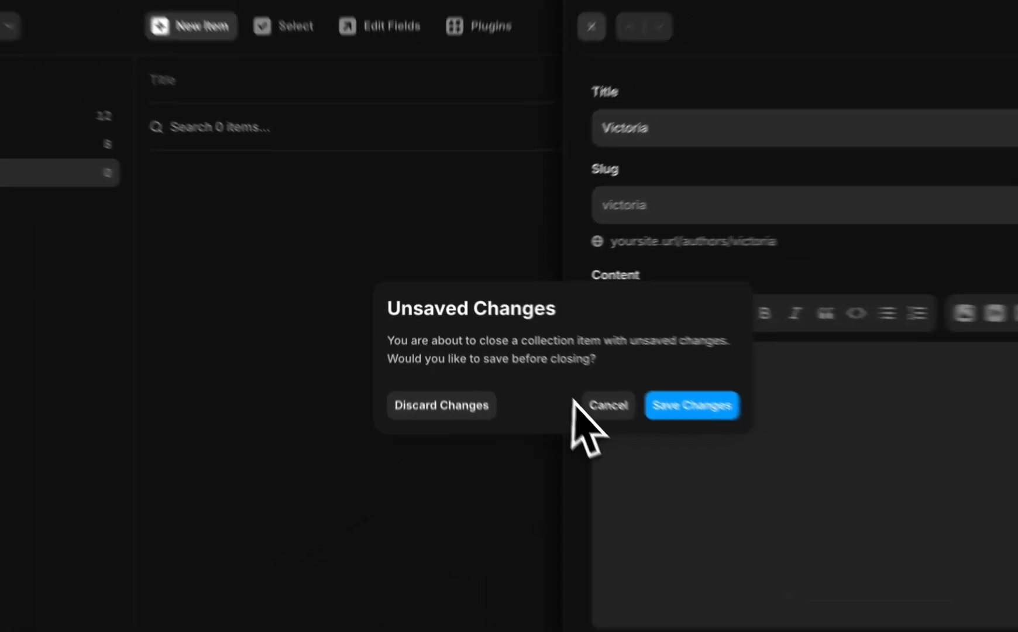
click(692, 405)
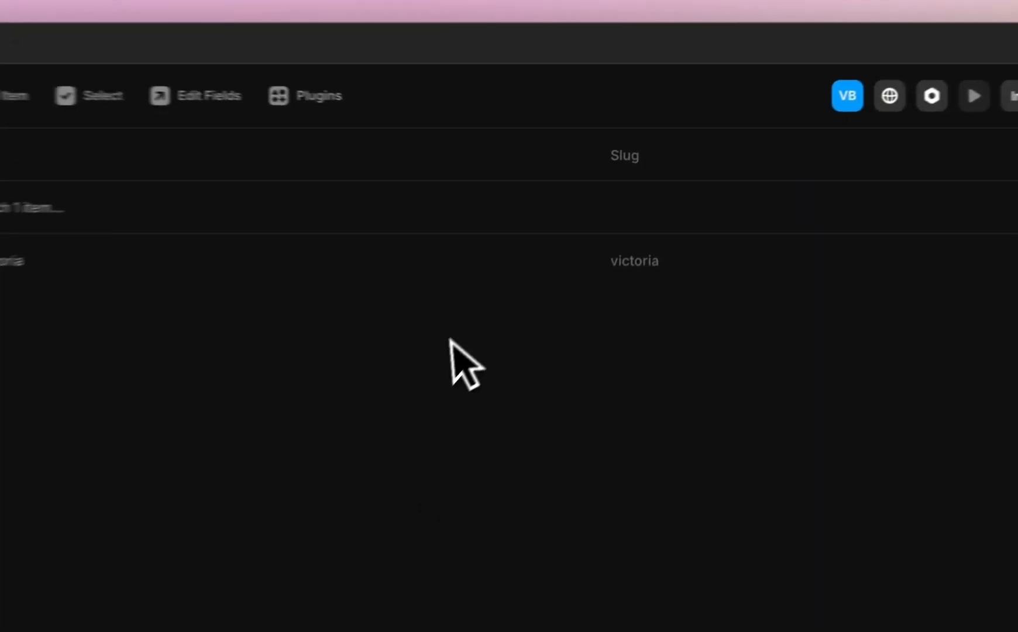
Add a second item to the Authors collection, titled with another author's first name, and save it.
right_click(426, 354)
click(430, 363)
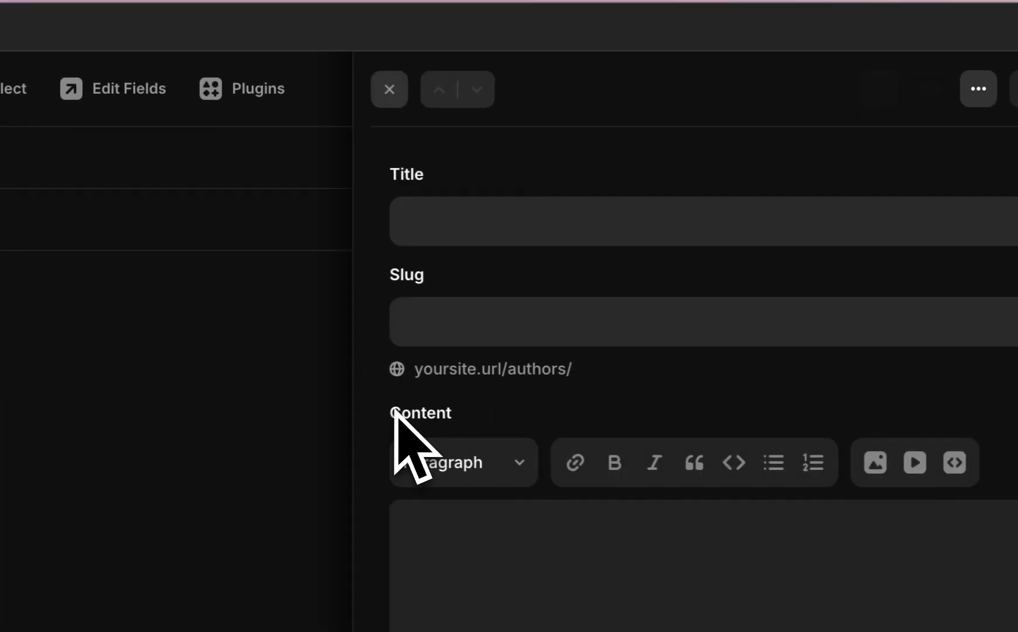
click(518, 207)
text(Marc)
click(210, 369)
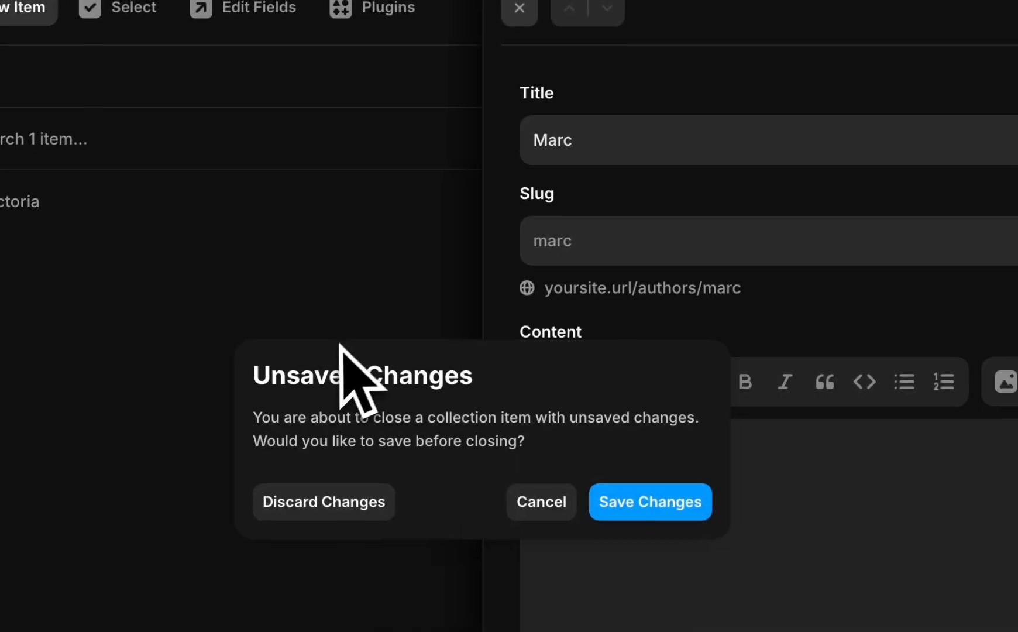
click(486, 564)
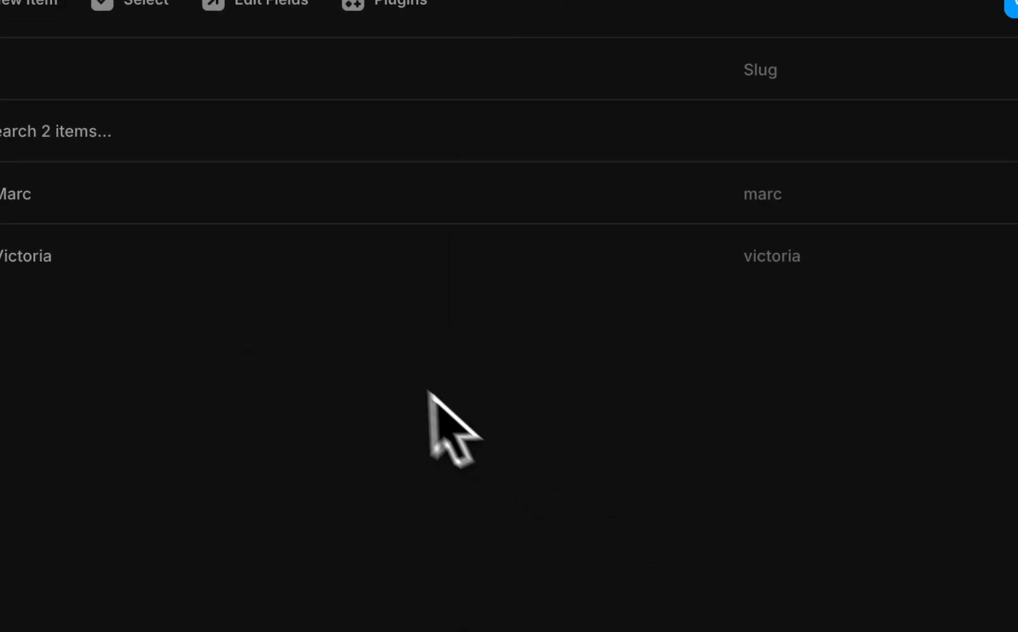
Add a third item to the Authors collection, titled with the third author's first name, and save it.
right_click(390, 366)
click(410, 390)
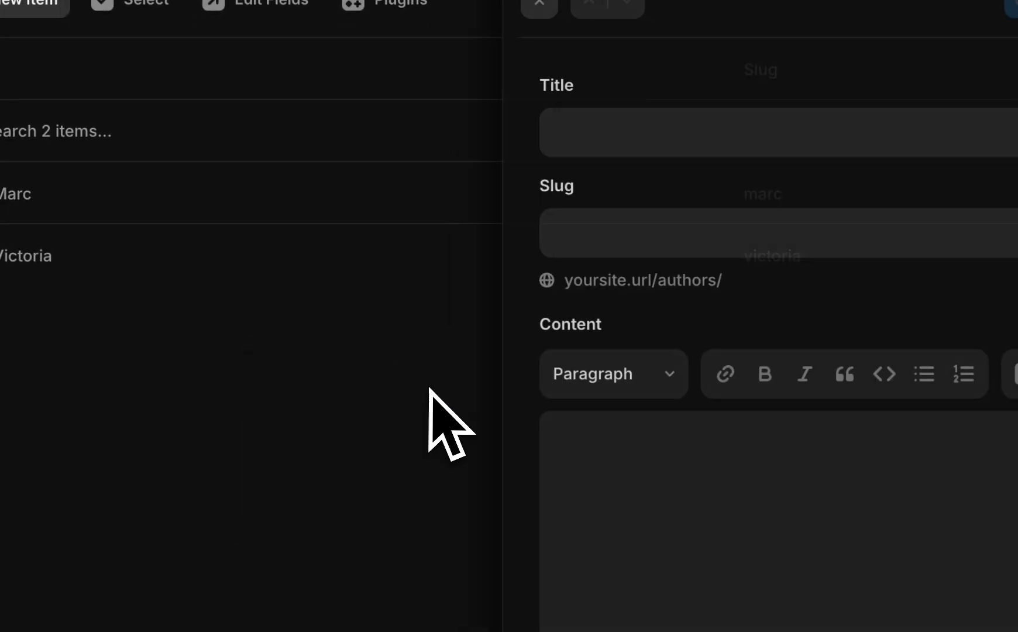
click(617, 147)
text(Olivia)
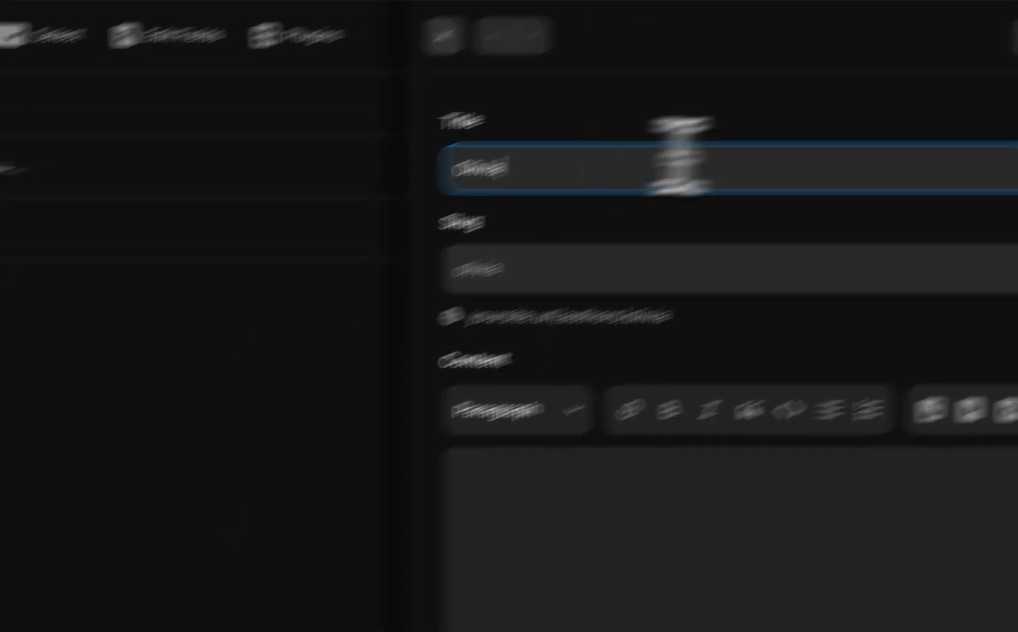
click(847, 141)
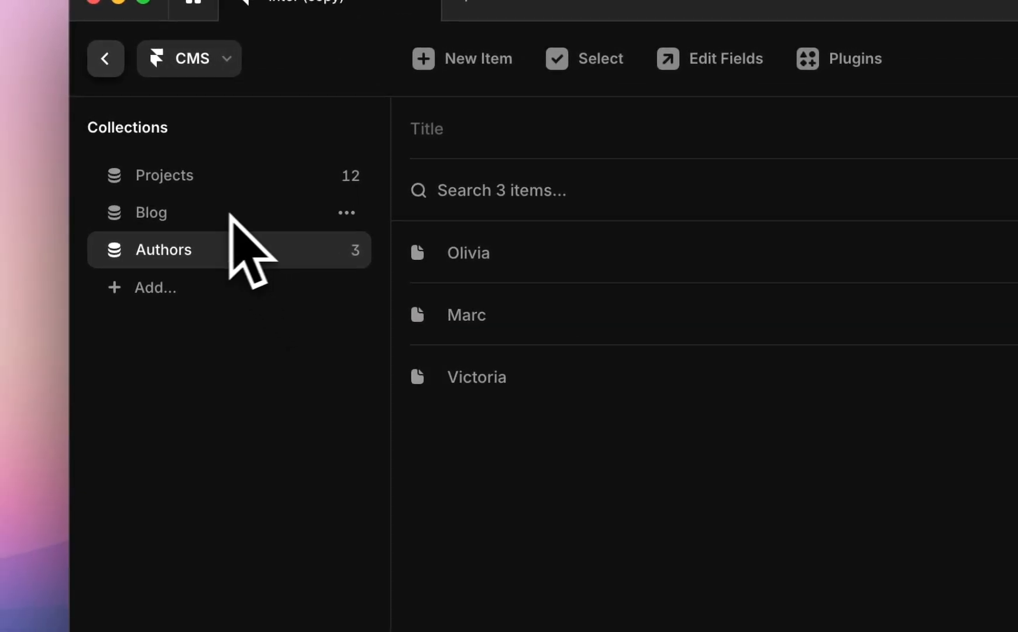
Add a reference field linked to the Authors collection to the Blog collection's fields.
click(246, 211)
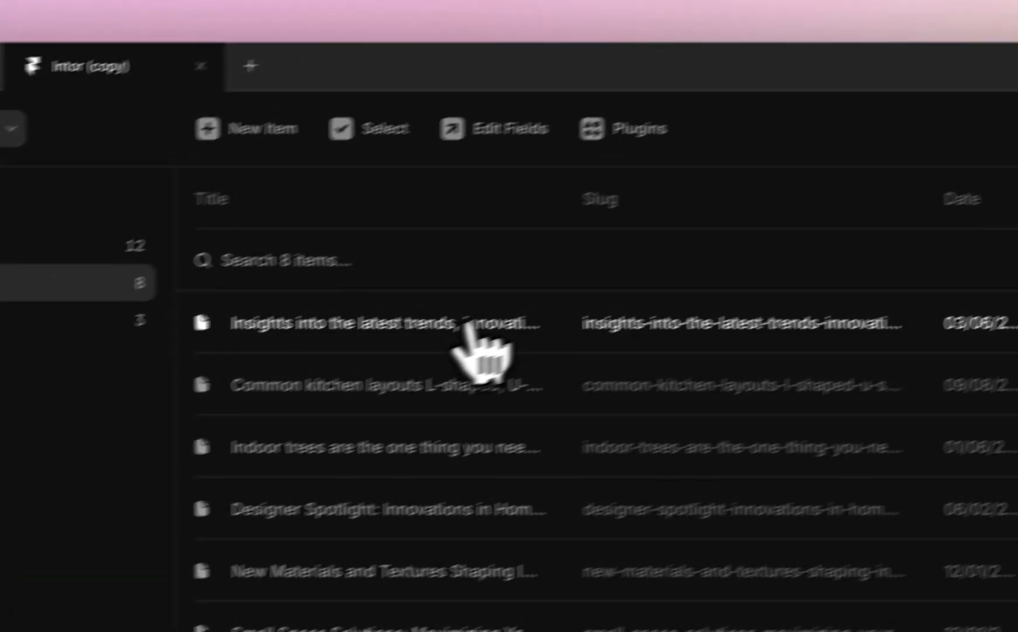
click(681, 253)
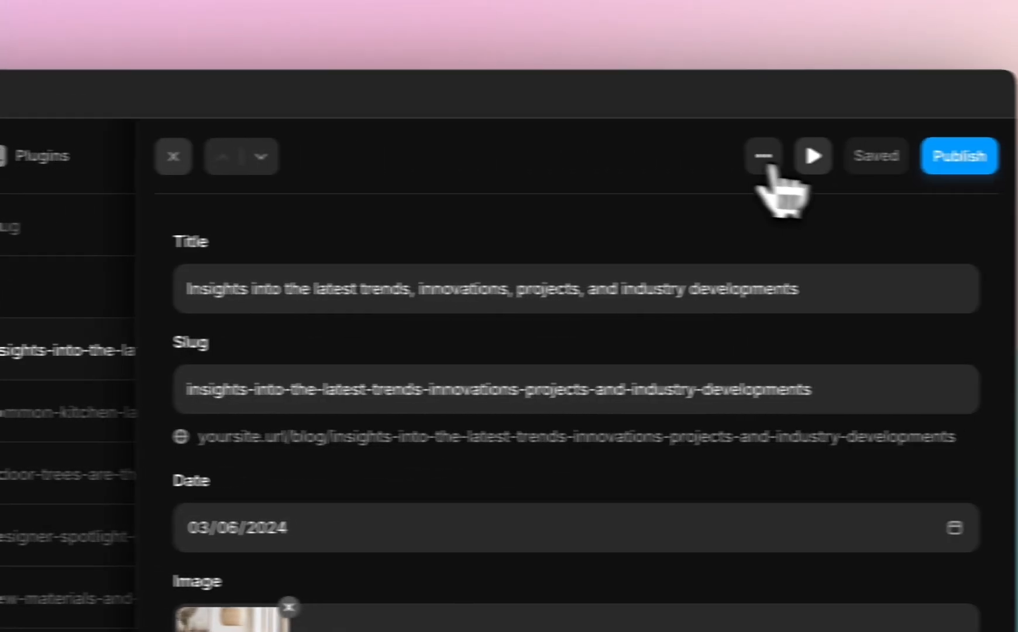
click(697, 156)
click(778, 303)
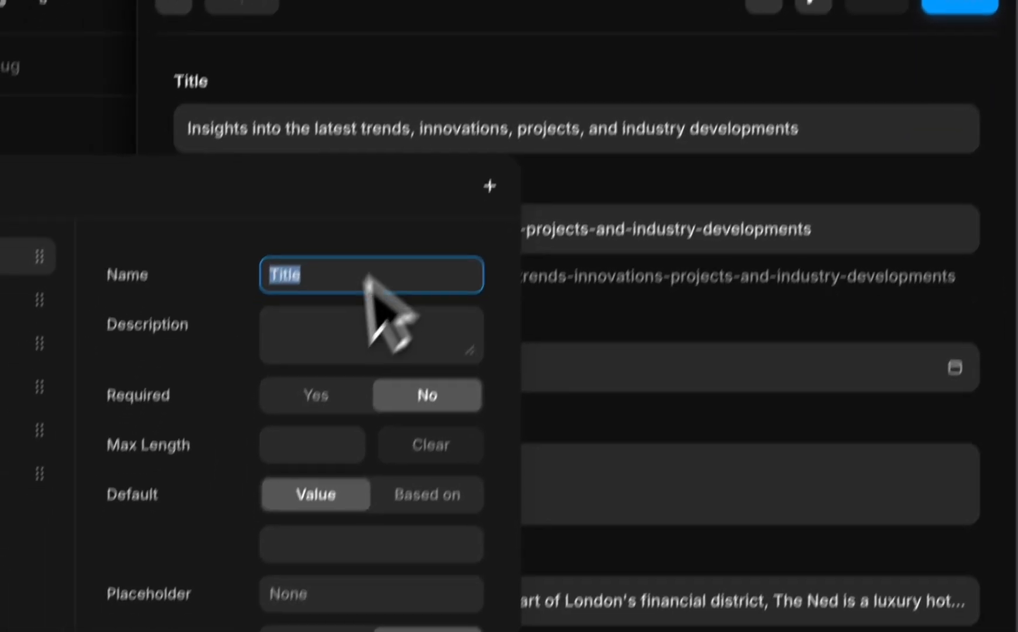
click(421, 345)
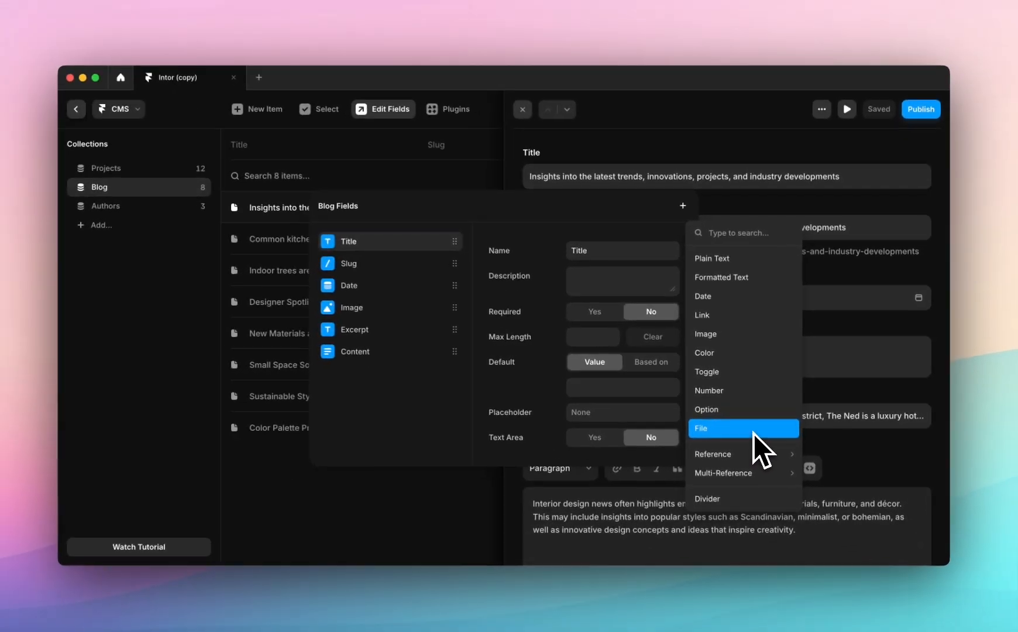
mouse_move(670, 621)
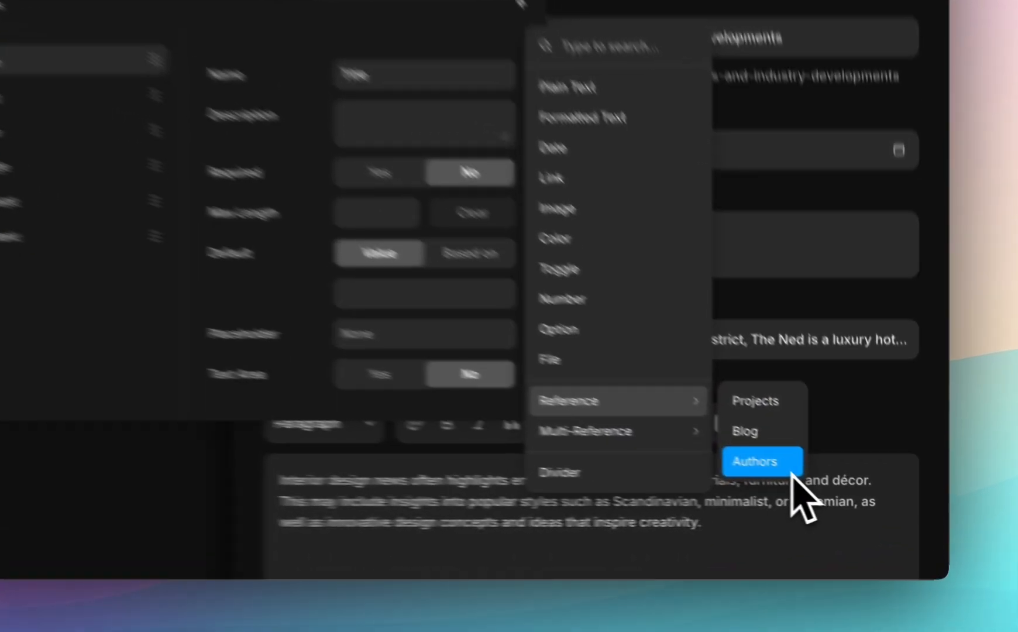
click(851, 492)
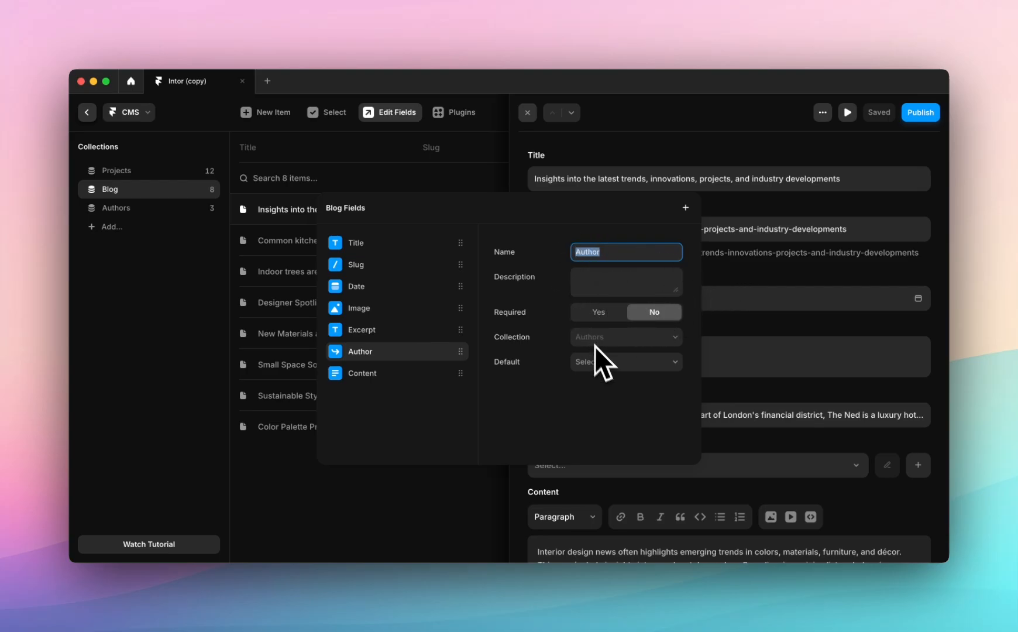
click(749, 268)
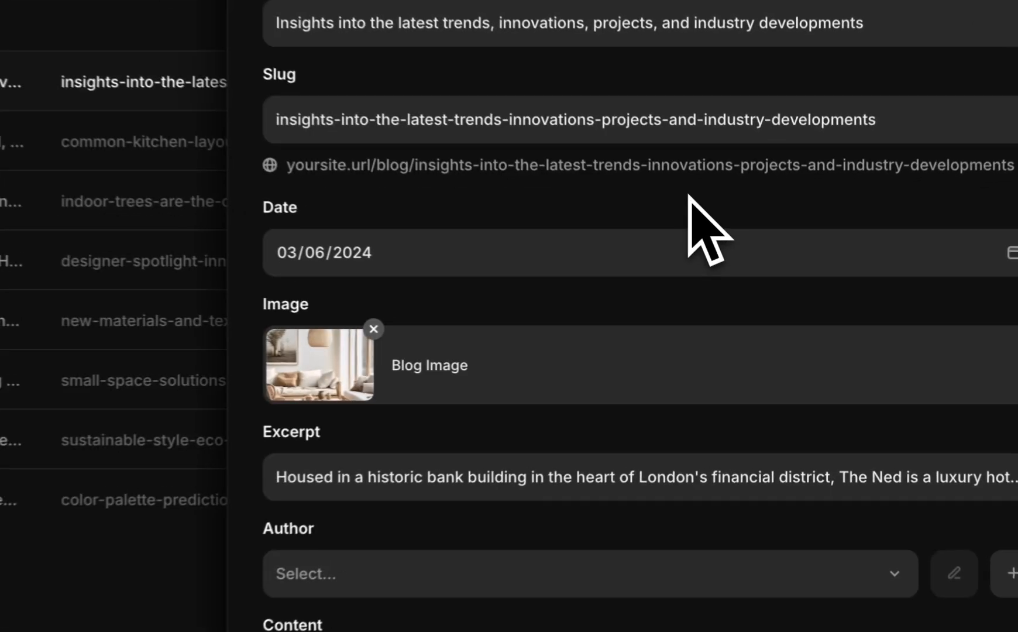
Assign the third author to the blog post "Insights into the latest trends, innovations, projects, and industry developments" and close the post.
scroll(532, 479, down, 6)
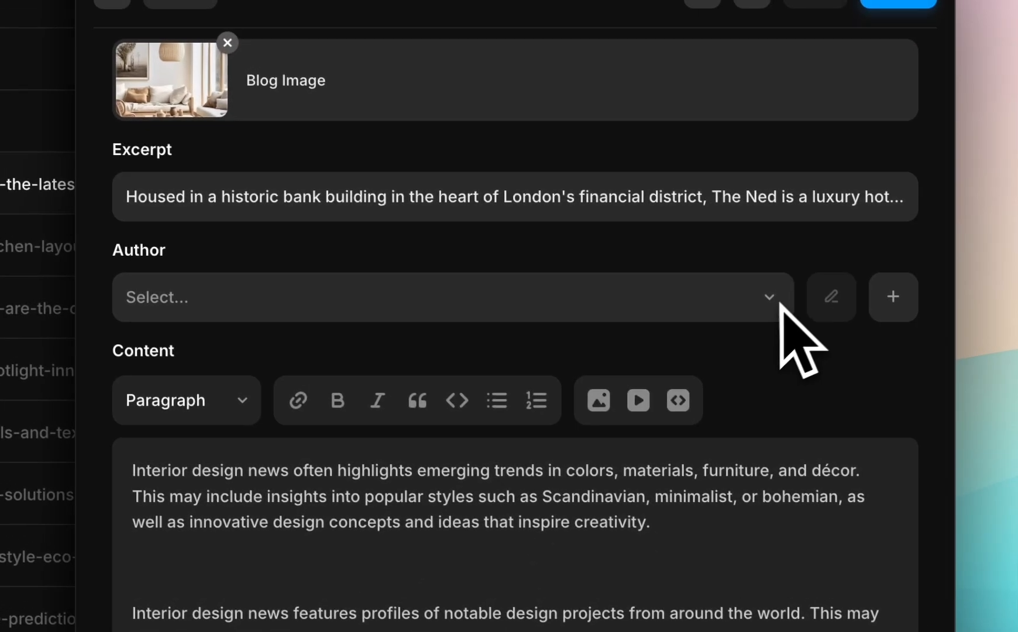
click(780, 304)
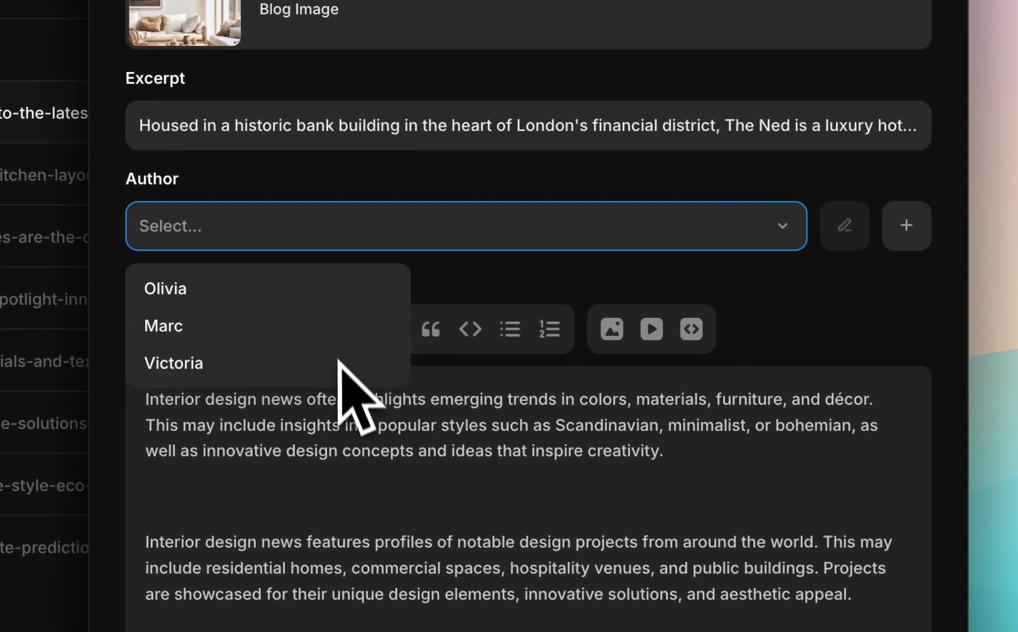
click(344, 364)
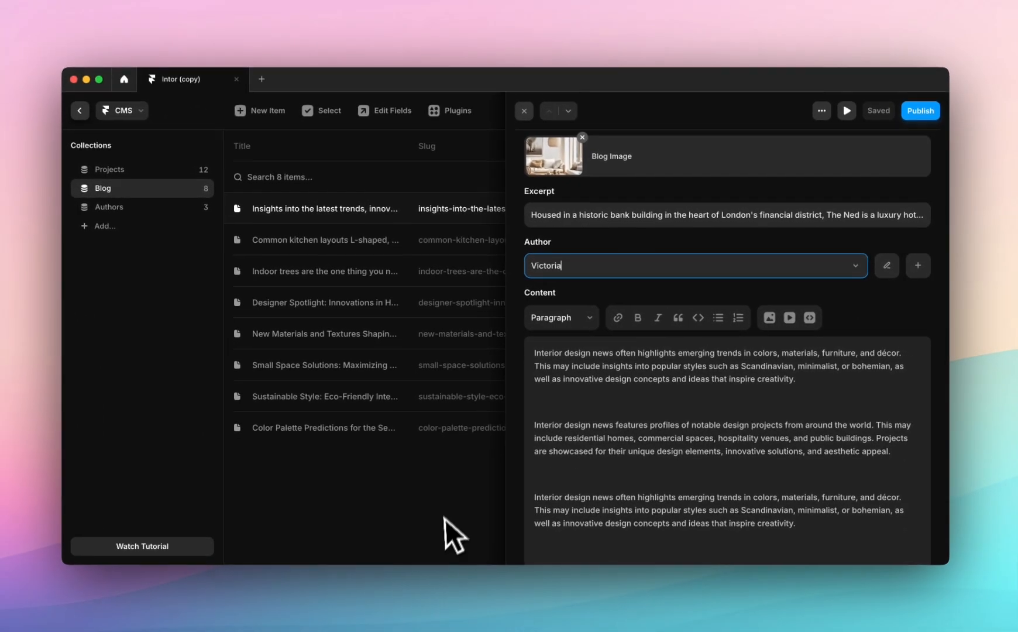
click(447, 515)
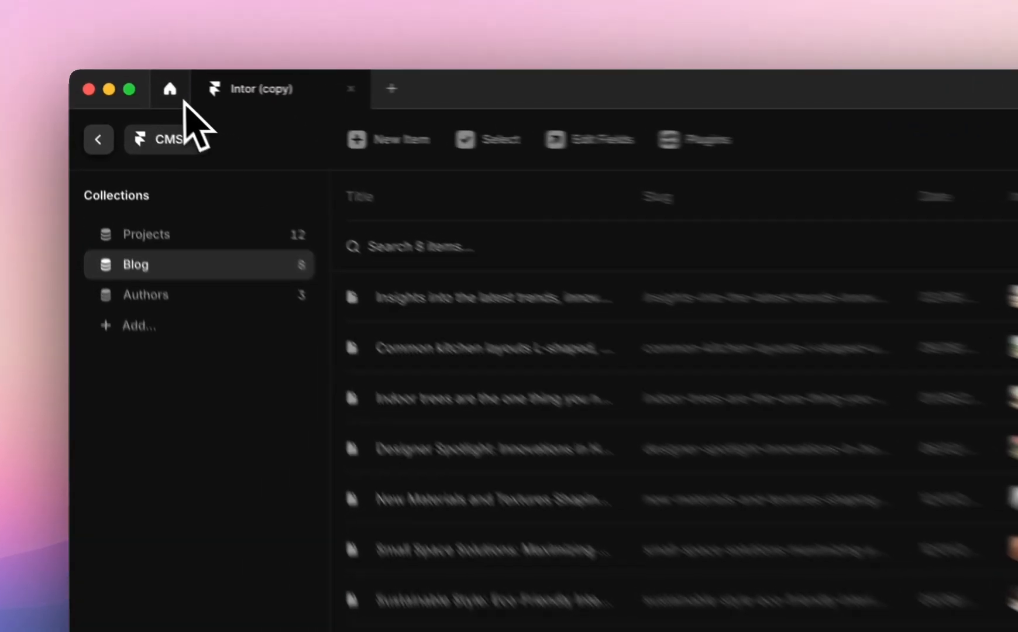
Return to the blog page canvas and remove the missing content variable from the author text beside the post date.
click(131, 81)
click(333, 100)
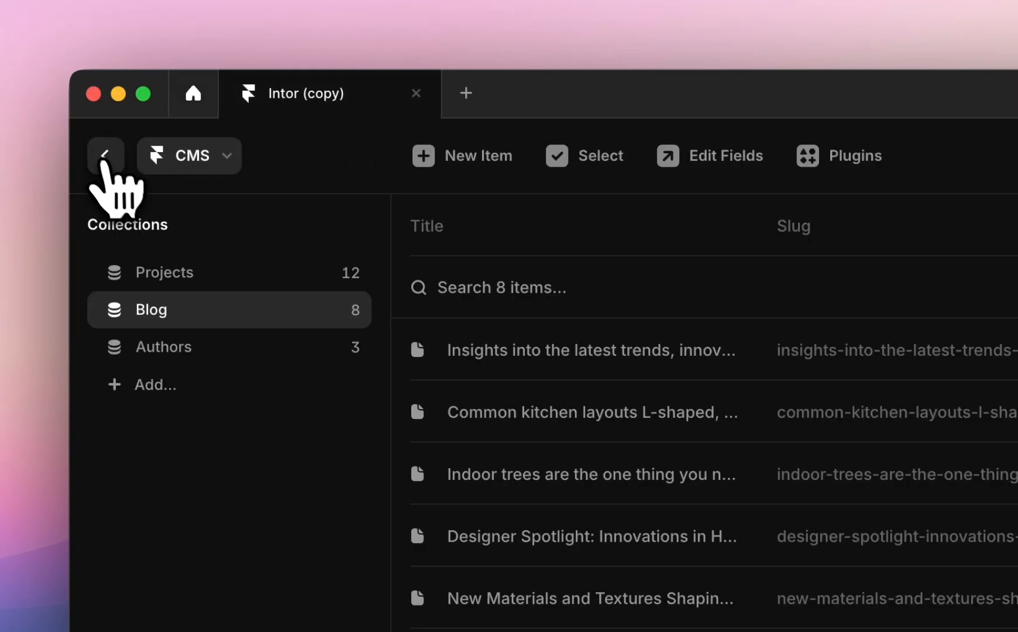
click(106, 155)
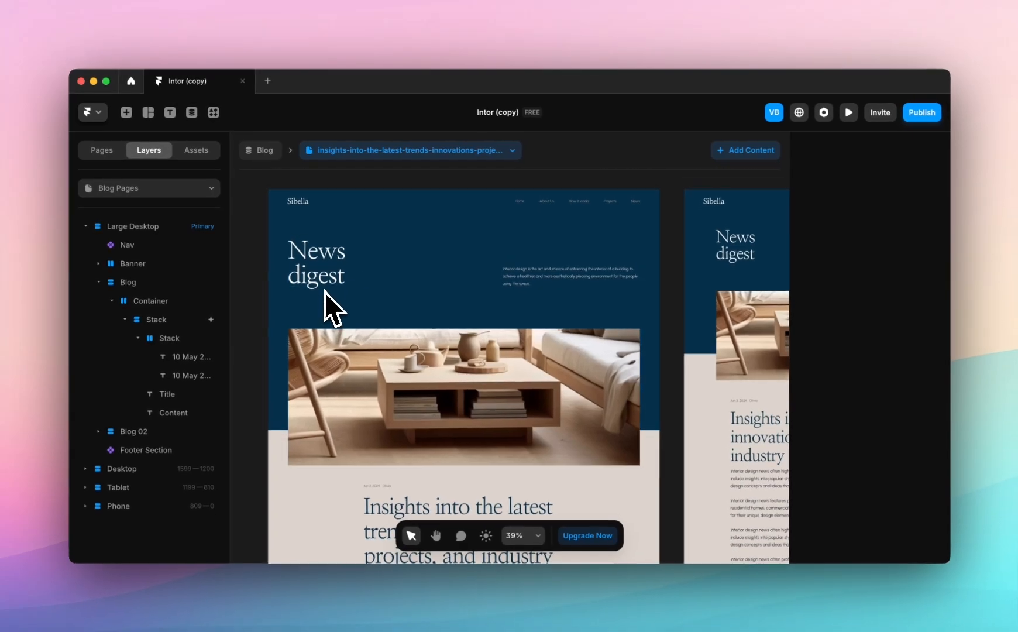
scroll(326, 293, down, 4)
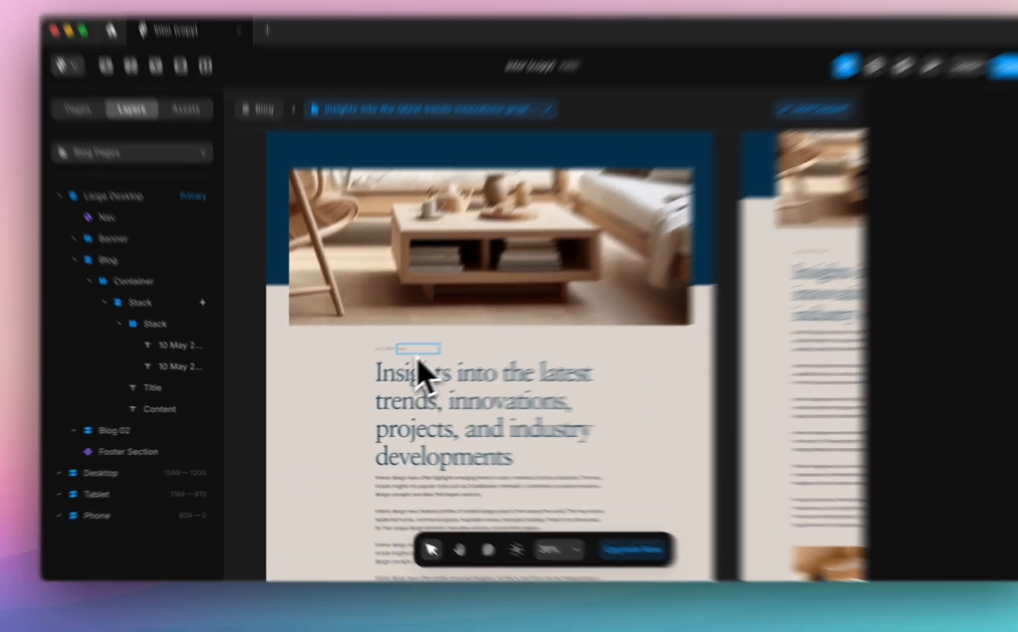
click(399, 361)
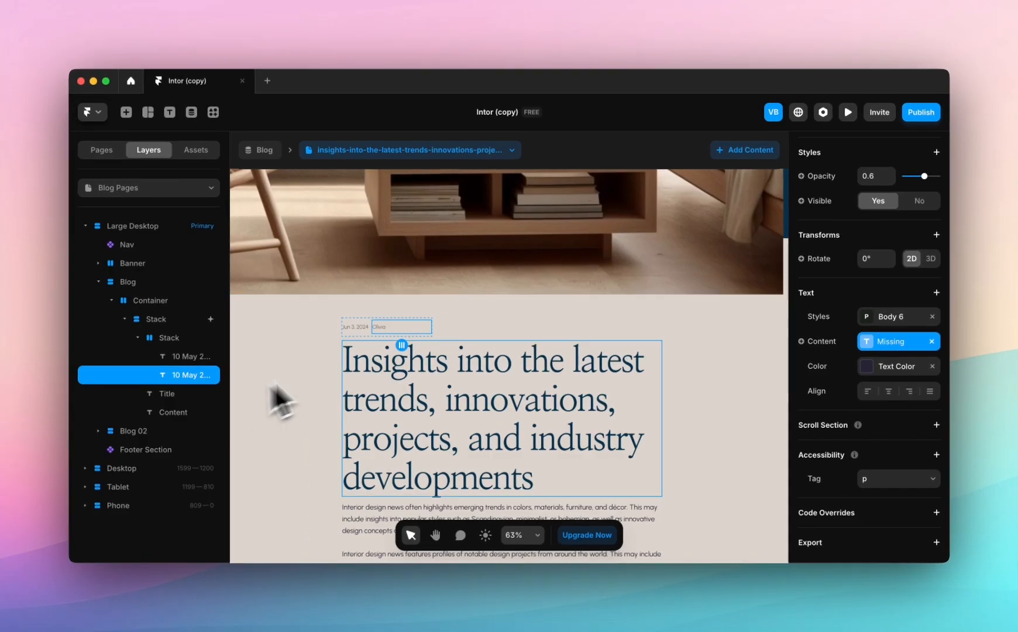
click(916, 329)
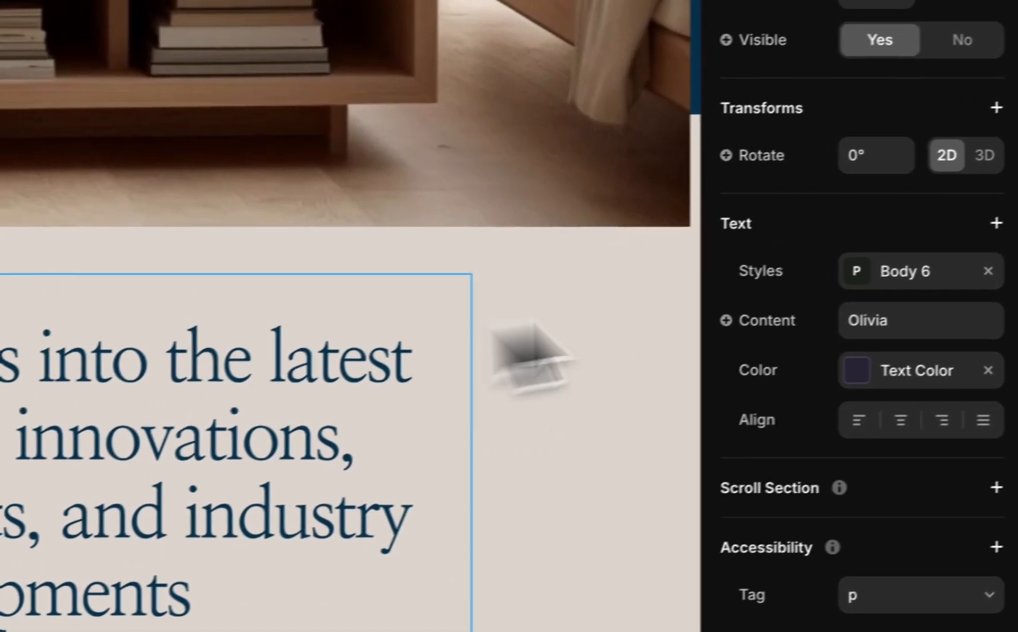
Clear the author text's placeholder and set its content variable to the Title of the Author reference.
click(862, 327)
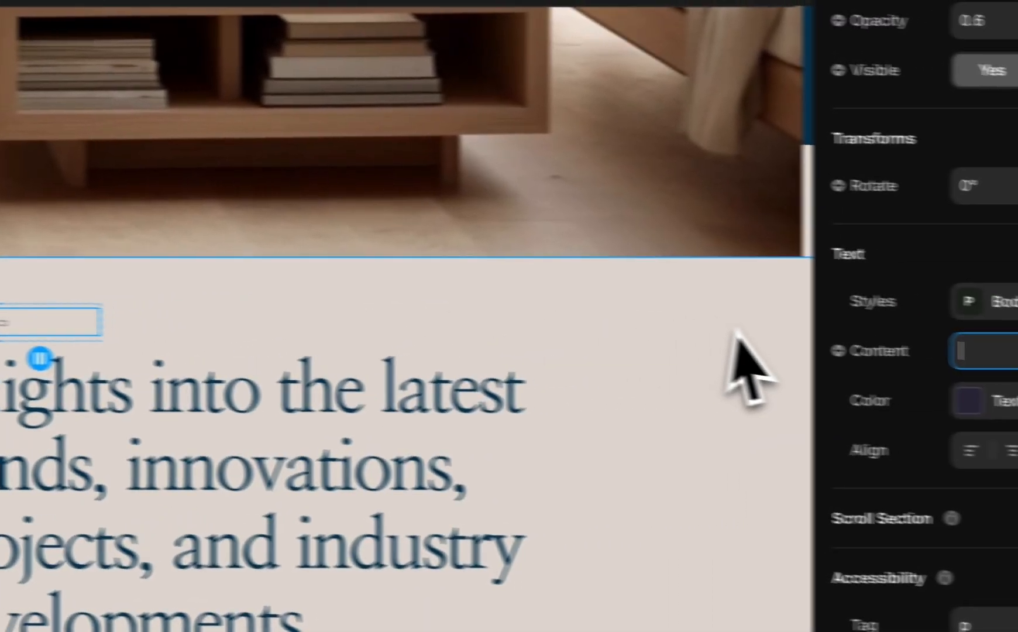
click(669, 330)
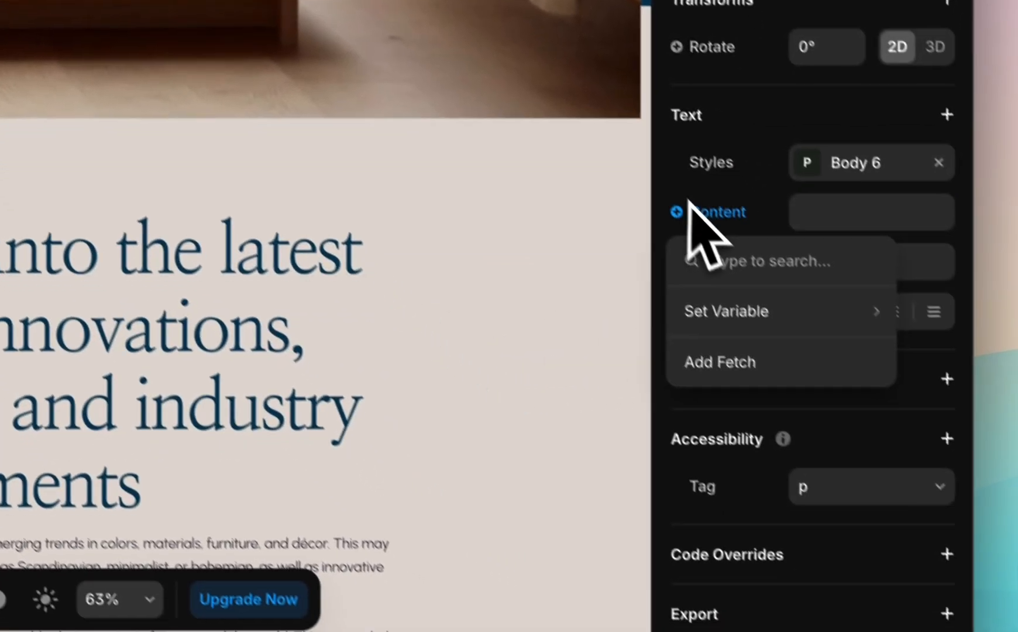
mouse_move(804, 286)
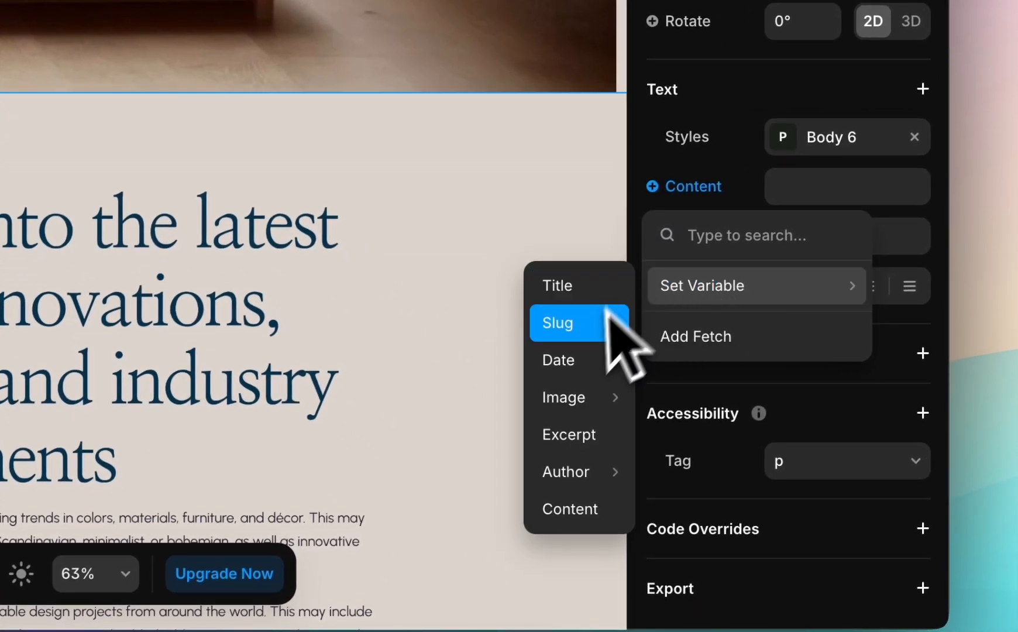
mouse_move(602, 475)
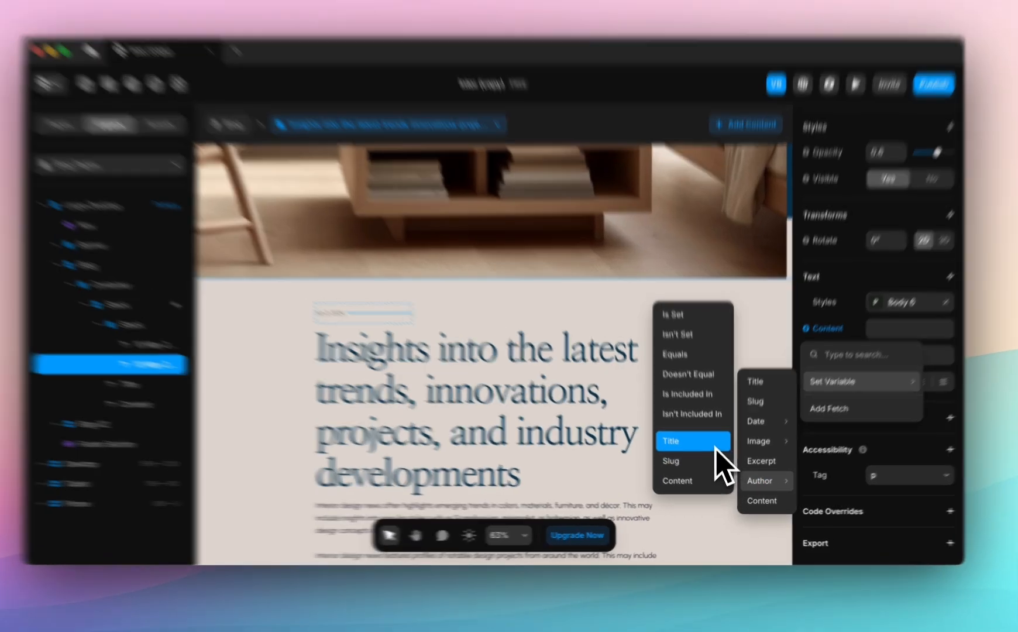
click(704, 449)
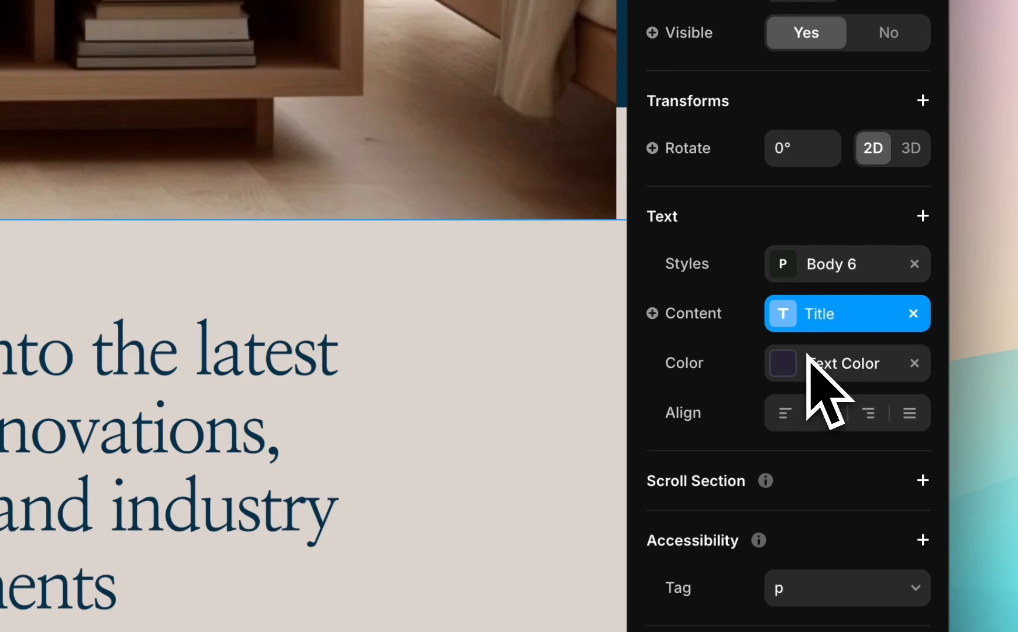
Change the author text's colour to #110E26 and deselect the text.
click(811, 377)
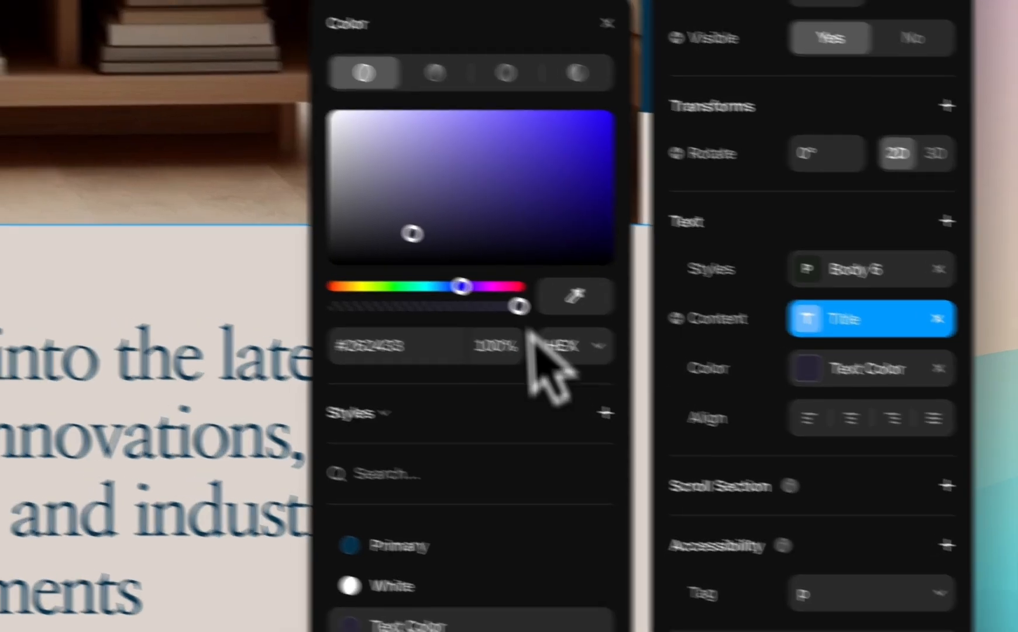
drag(389, 227, 482, 235)
click(302, 332)
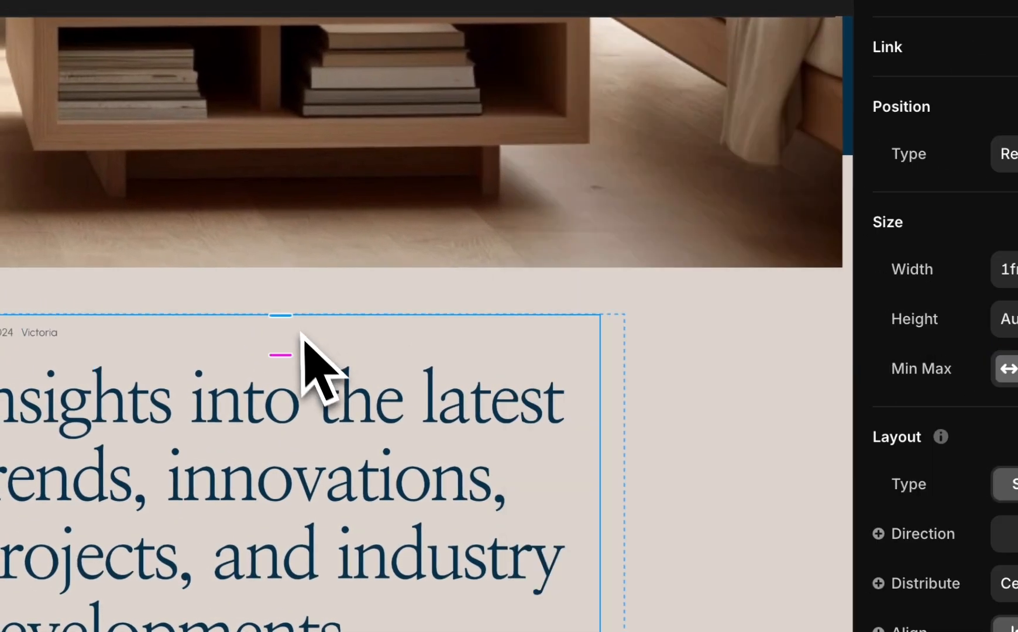
Inspect the post behind the author text's content variable and its referenced author item, and return to the canvas.
scroll(72, 361, up, 5)
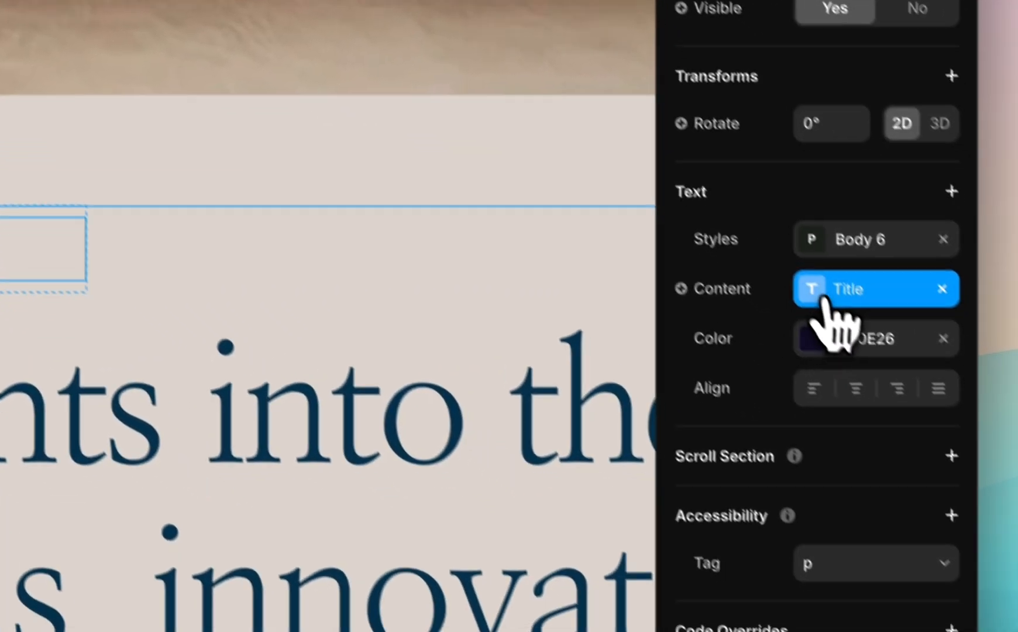
click(824, 297)
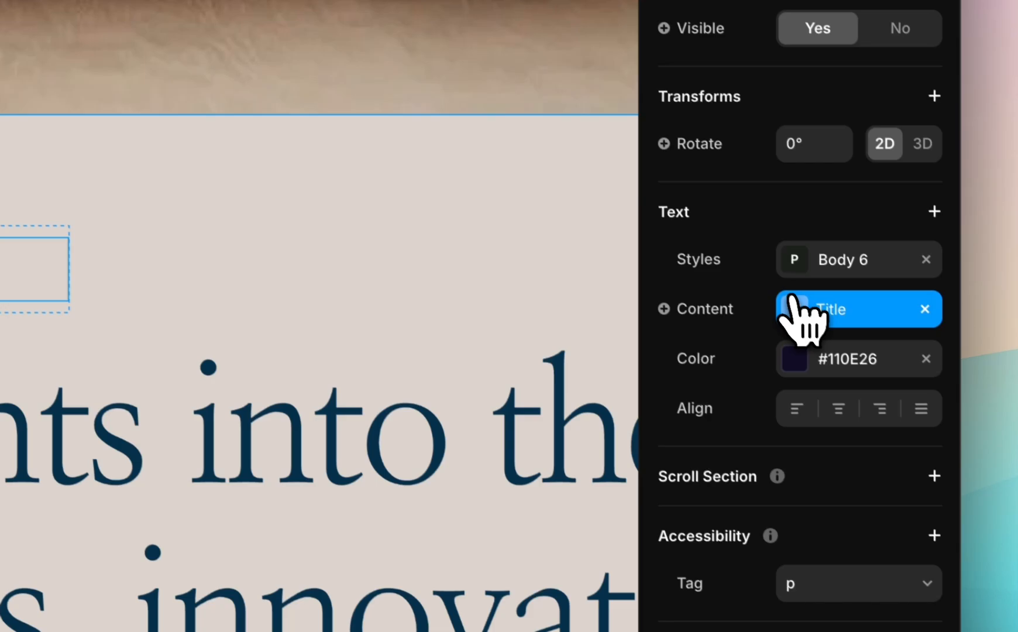
click(807, 319)
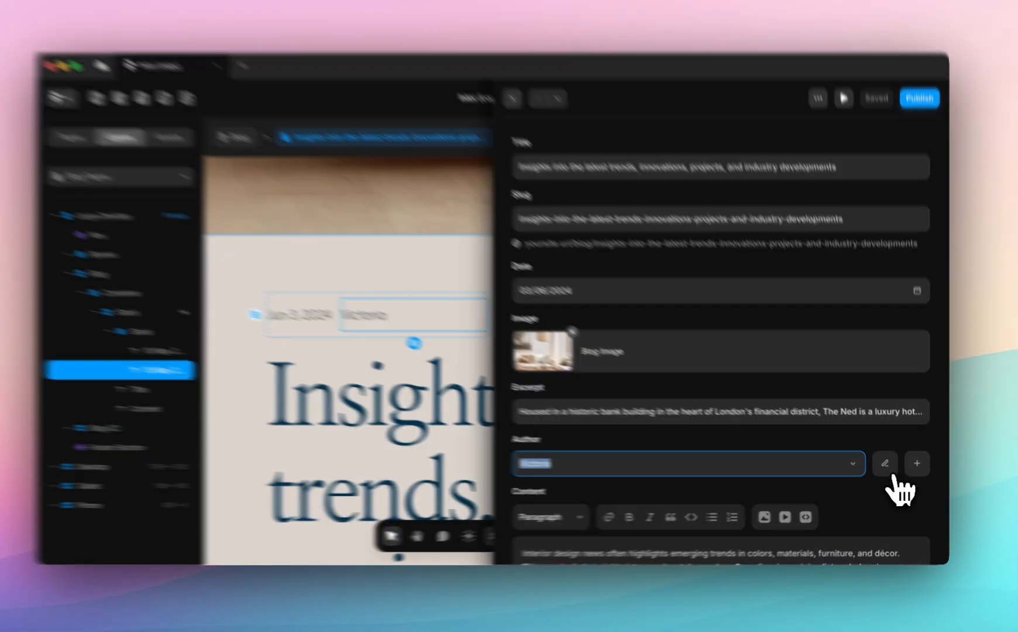
click(887, 464)
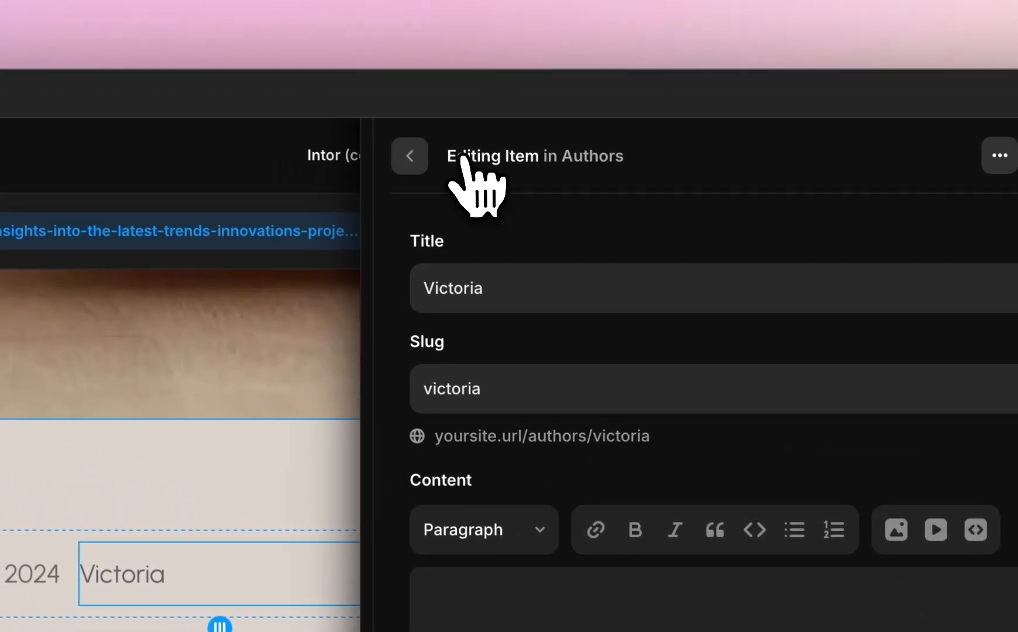
click(411, 156)
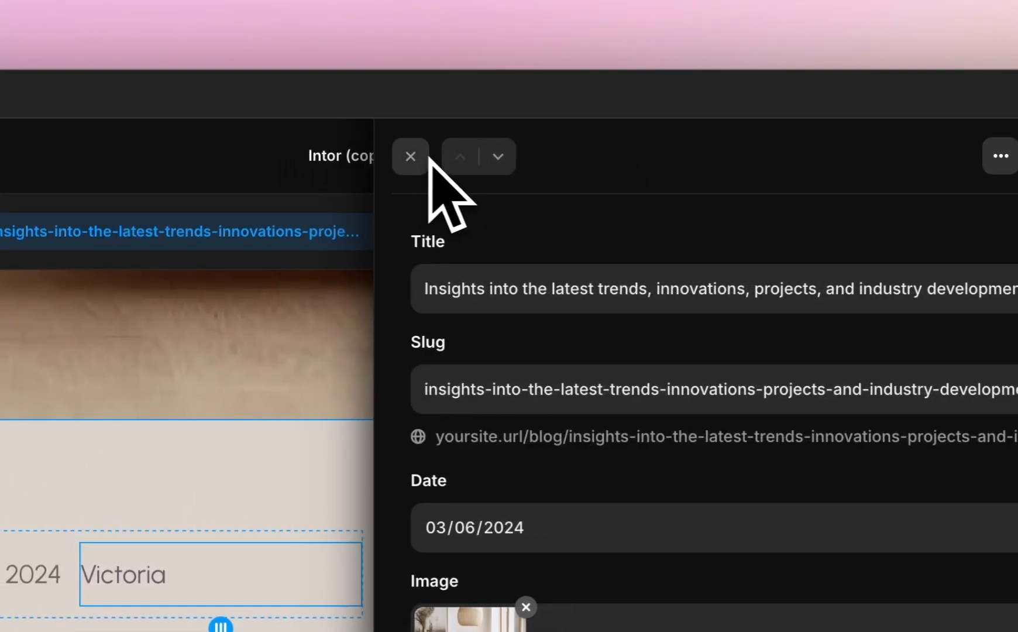
click(412, 156)
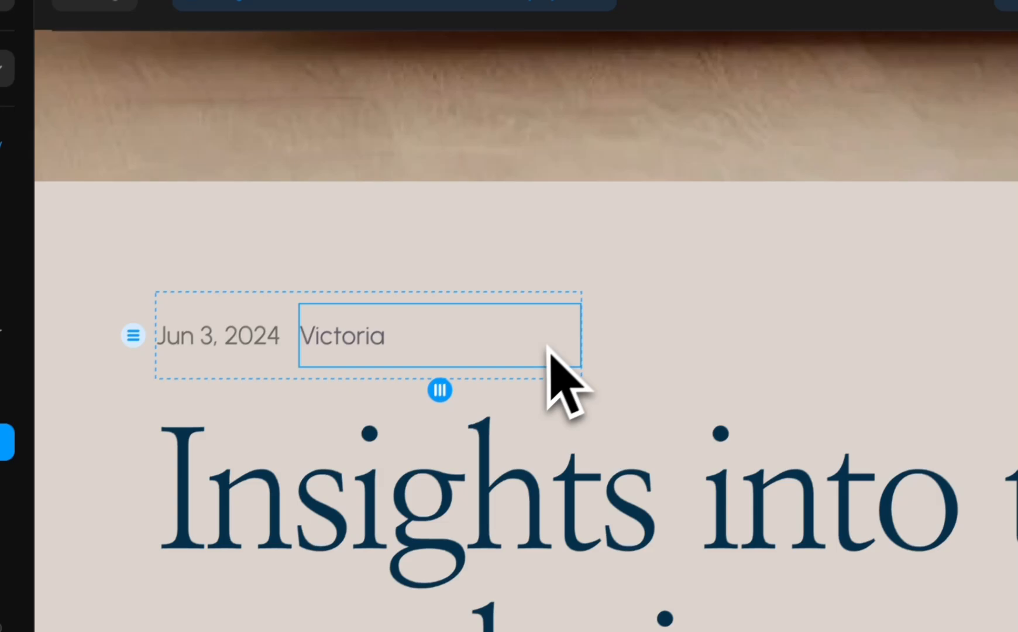
click(466, 350)
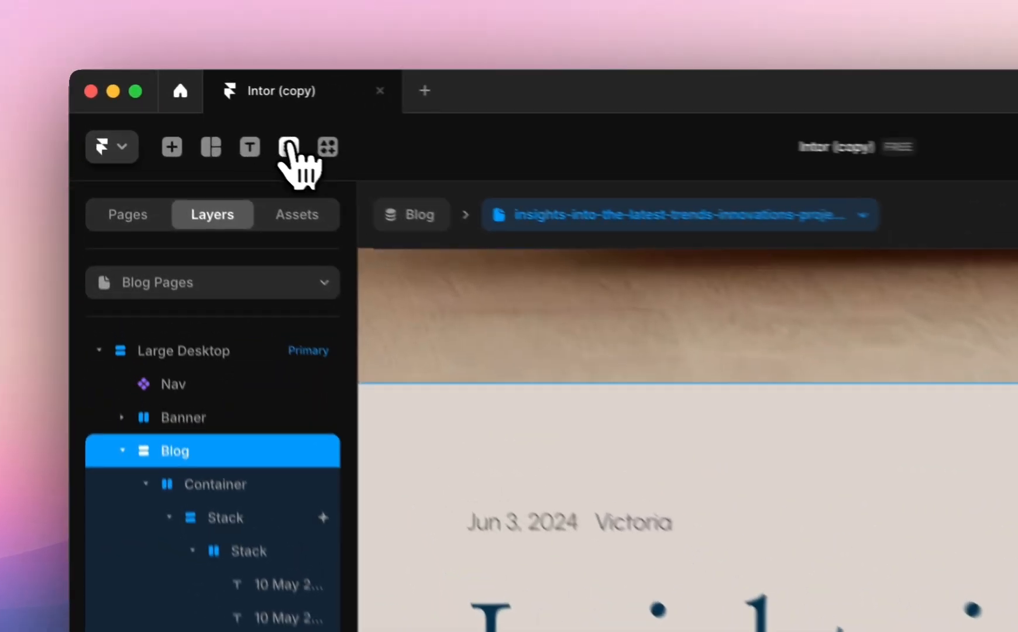
Open the Insights into the latest trends post in the CMS and examine which collections a multi-reference field can target, adding nothing.
click(289, 146)
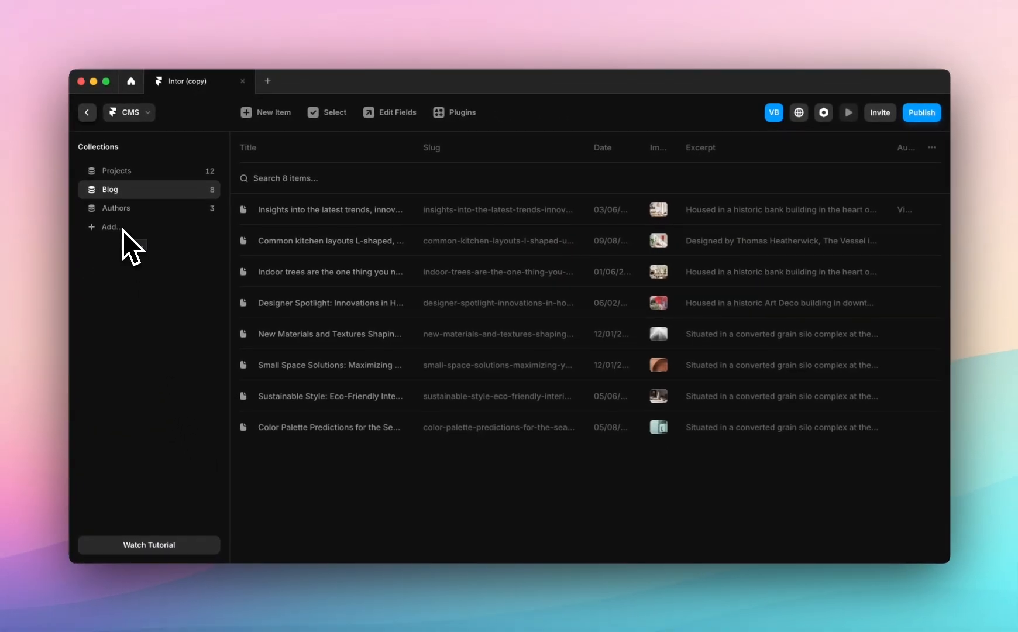
click(348, 214)
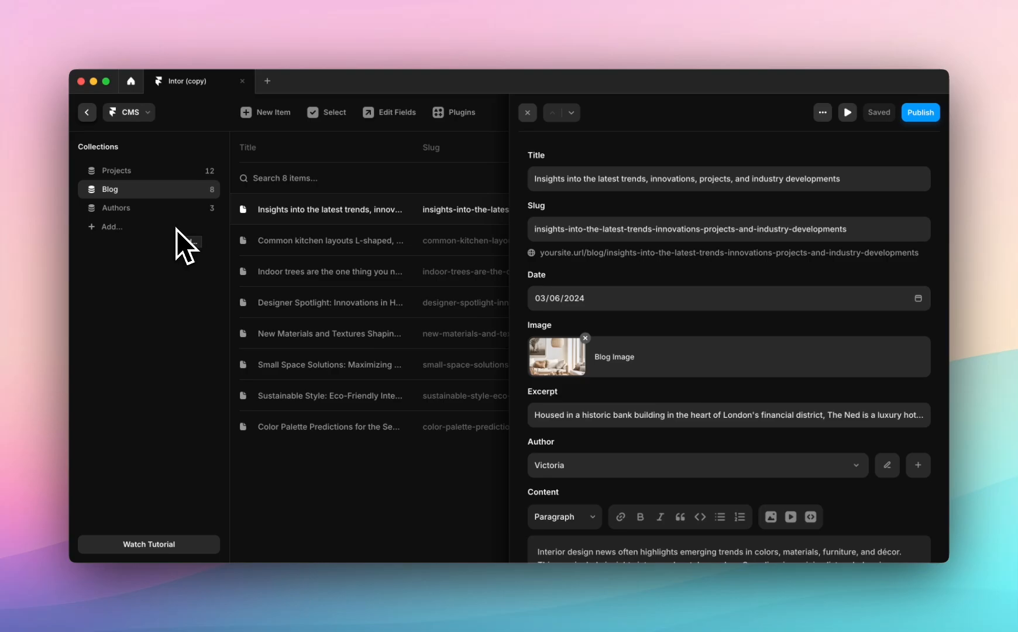
click(823, 112)
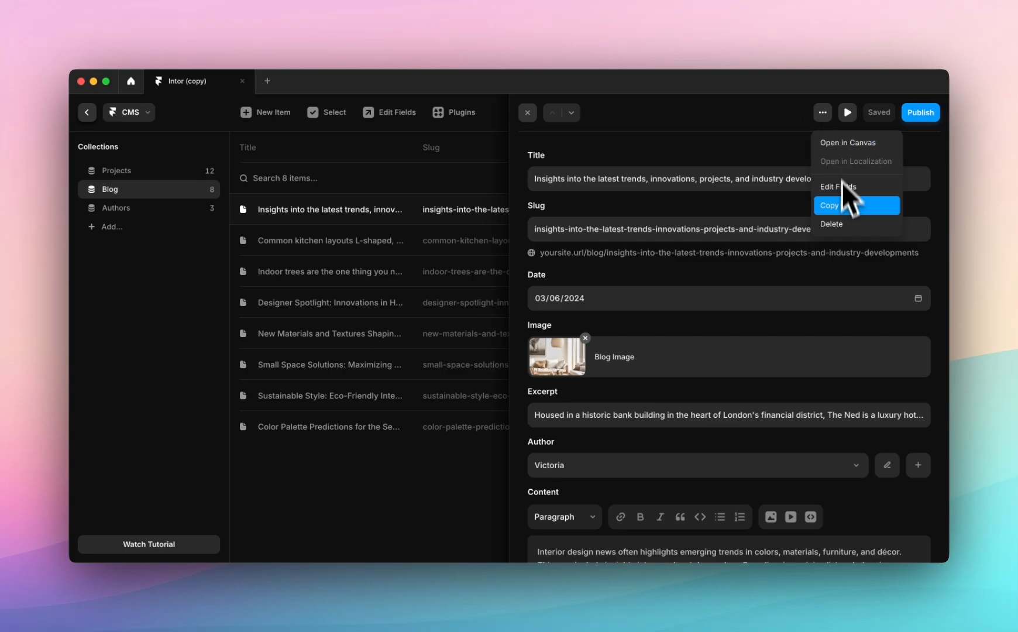
click(855, 191)
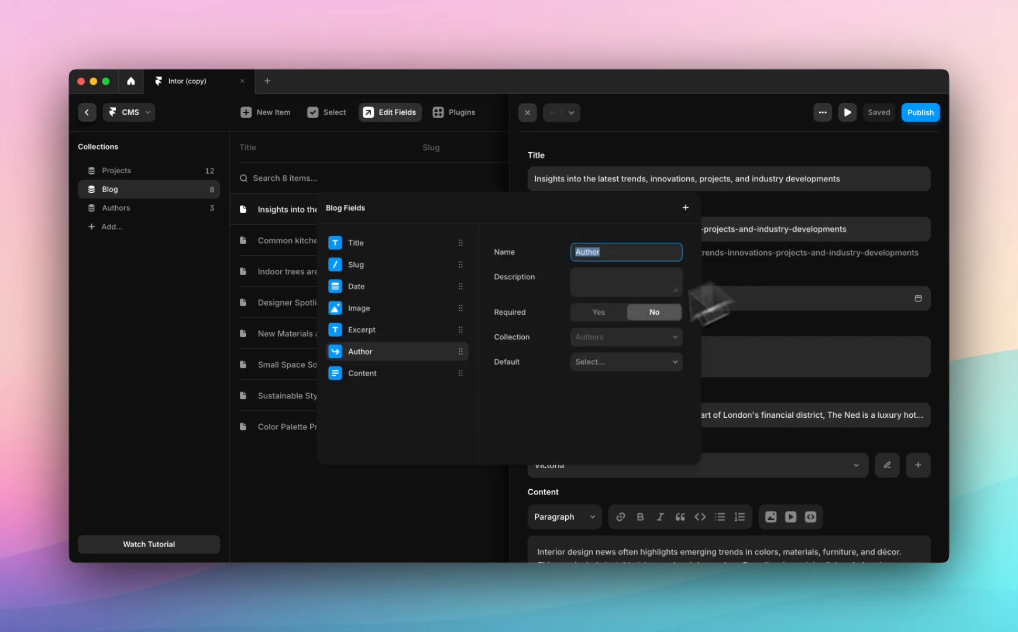
click(688, 208)
mouse_move(754, 455)
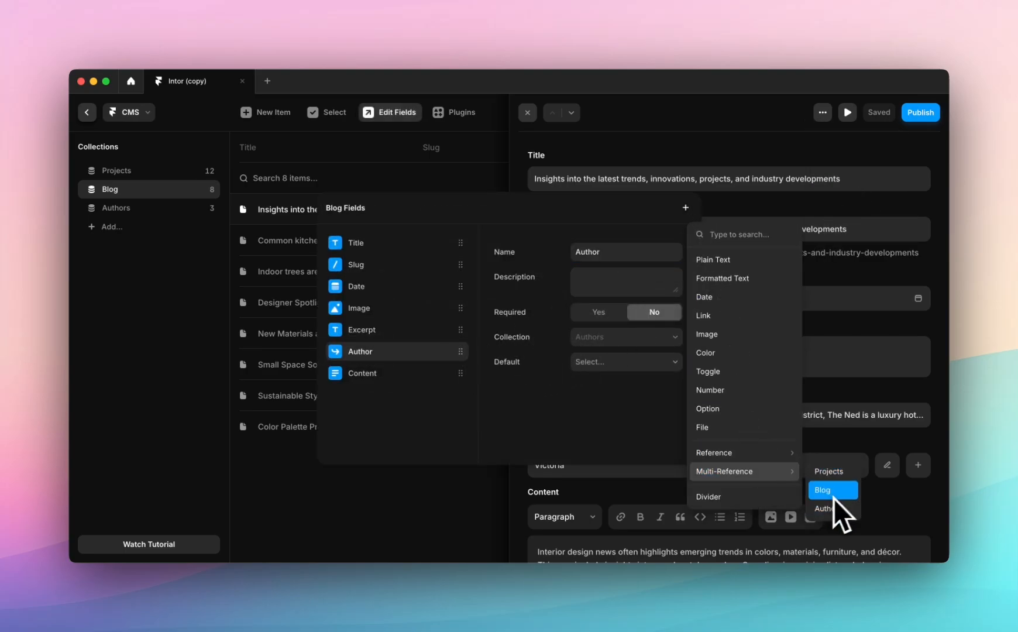
click(797, 155)
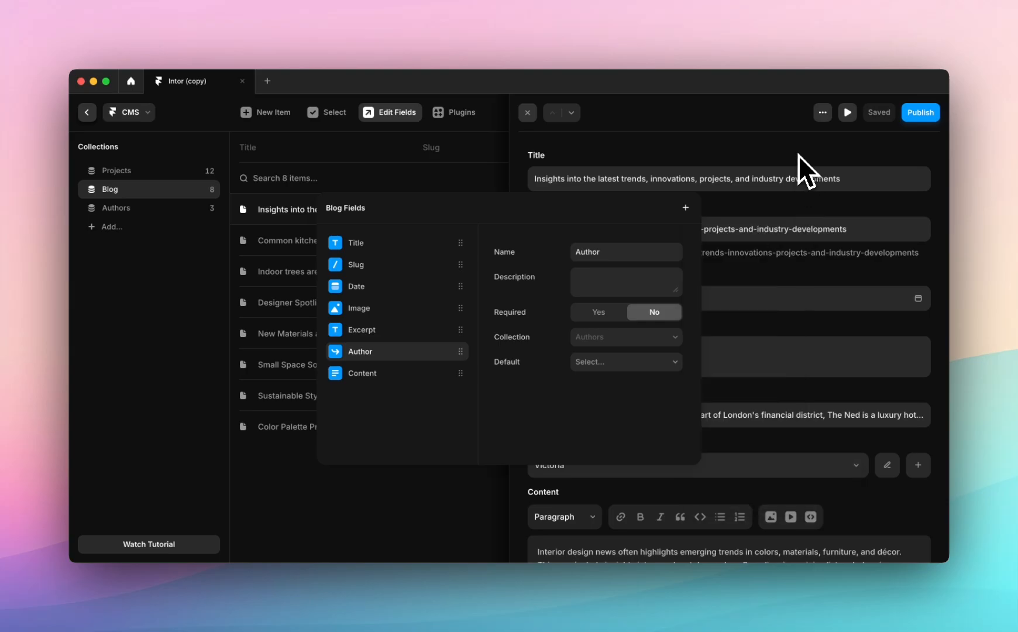
click(545, 142)
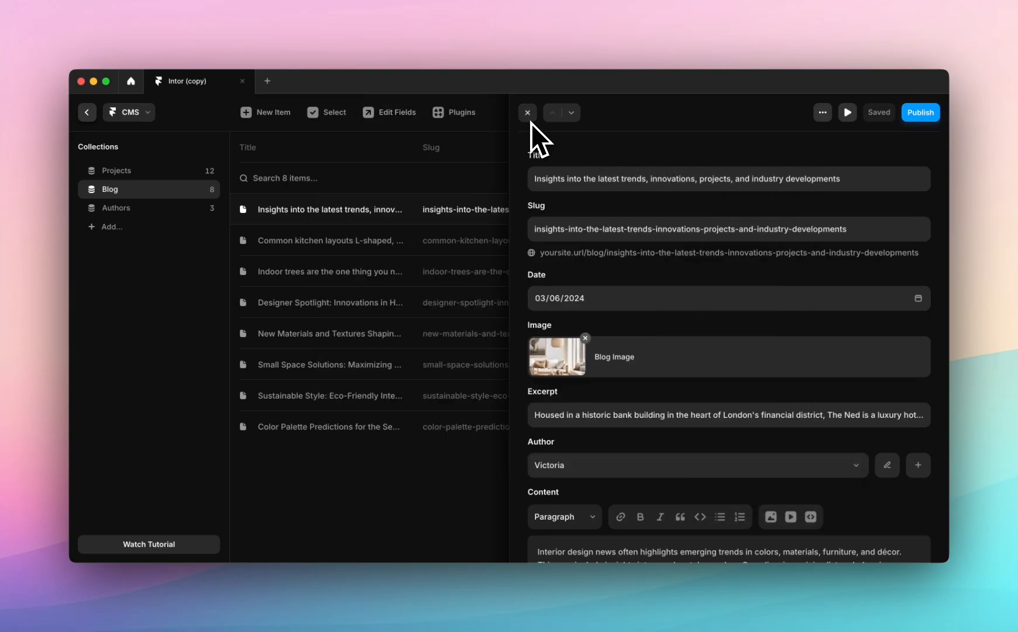
Create a new CMS collection named Tags.
right_click(166, 231)
click(183, 241)
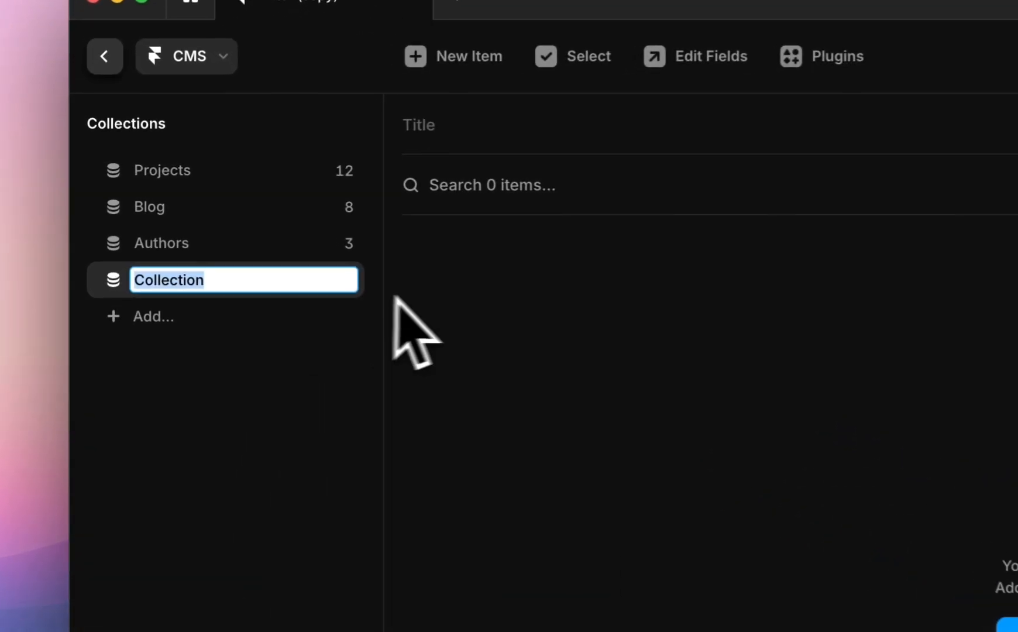
text(Tags)
key(Return)
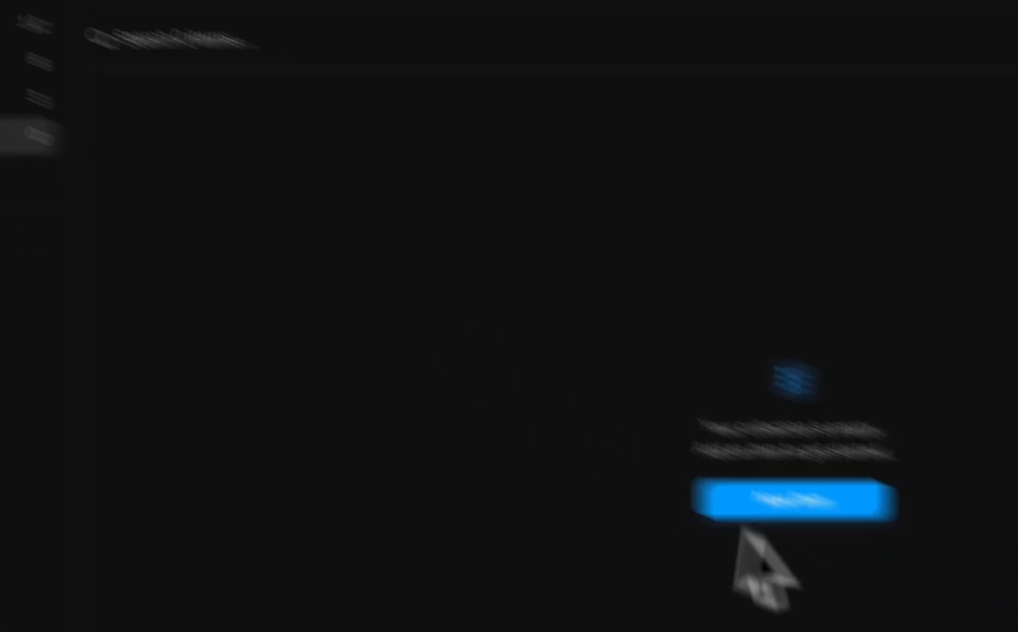
Add an item titled Homes to the Tags collection and save it.
click(556, 389)
click(424, 29)
text(Homes)
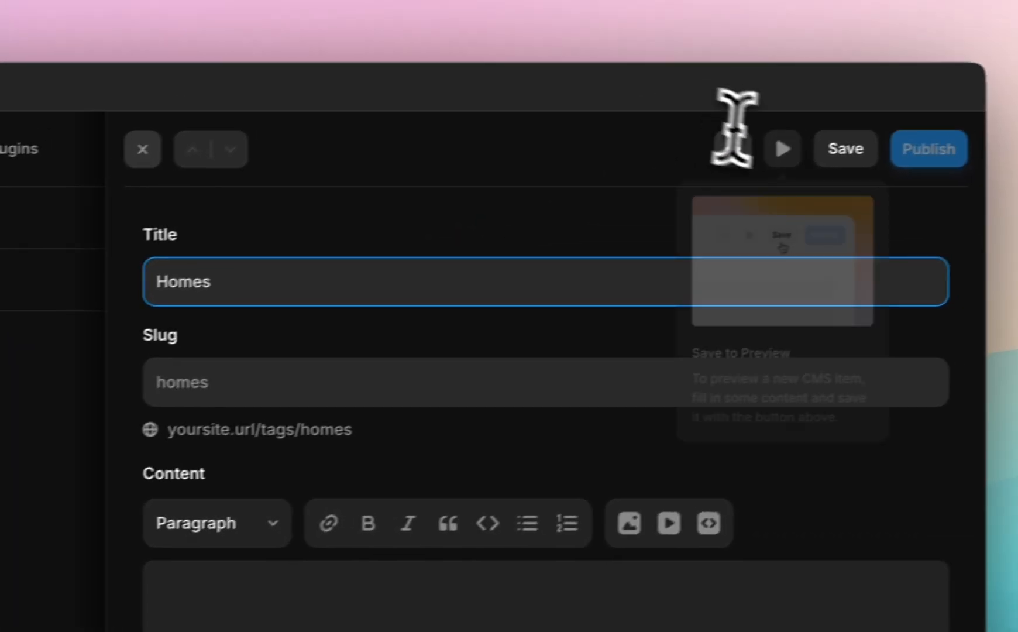
click(845, 150)
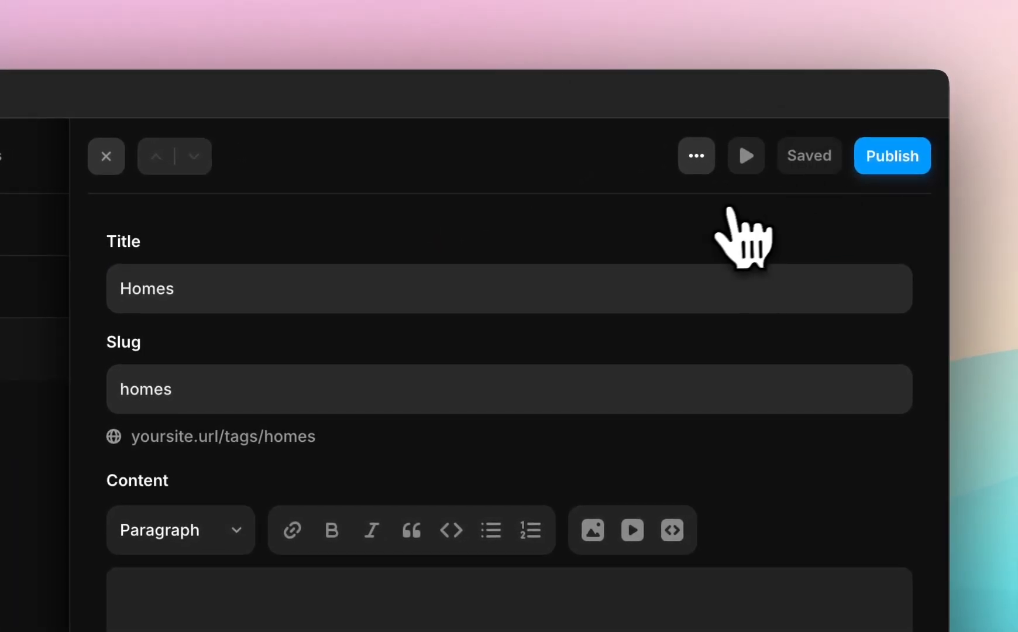
Add an item titled Restaurants & Bars to the Tags collection and save it.
right_click(317, 331)
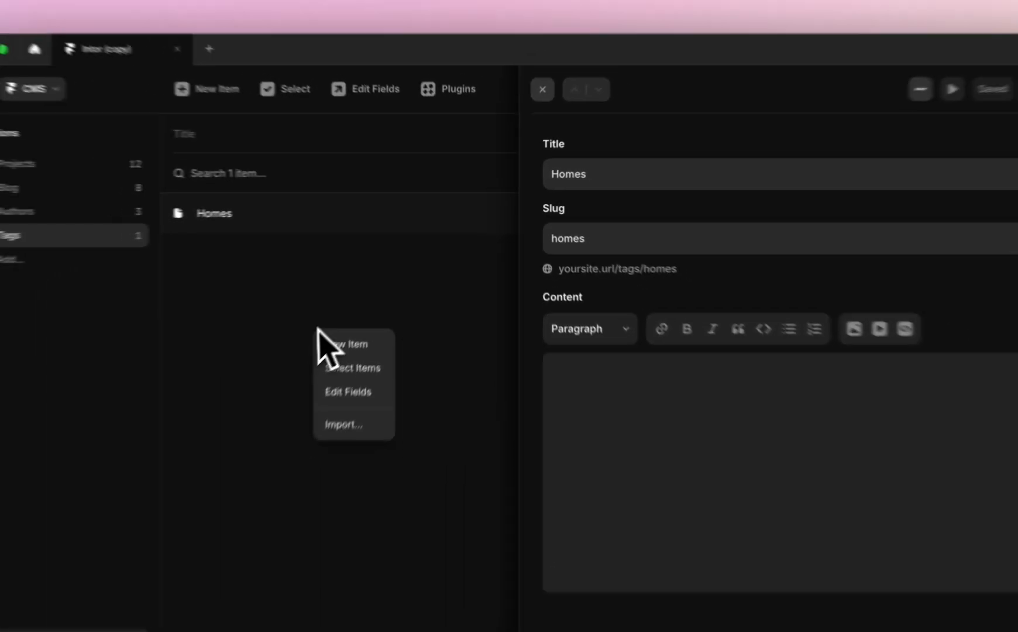
click(342, 344)
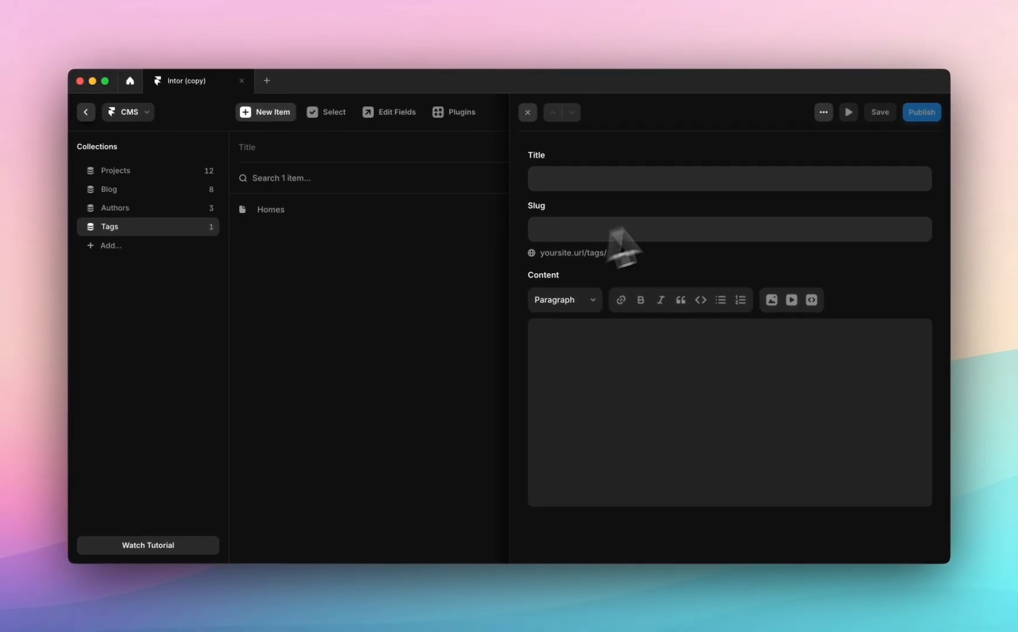
click(752, 173)
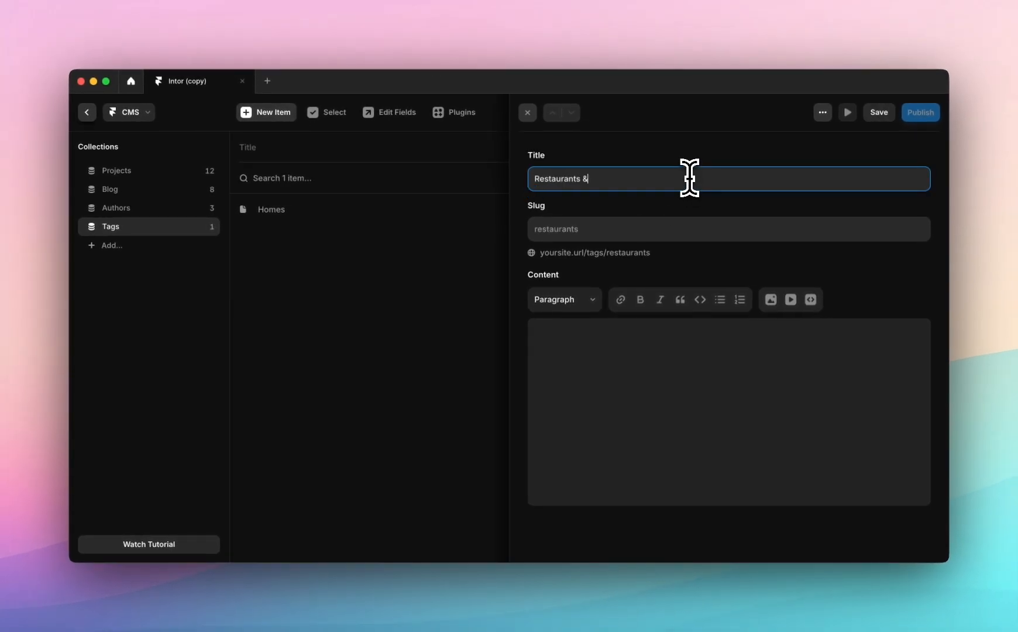
text(s)
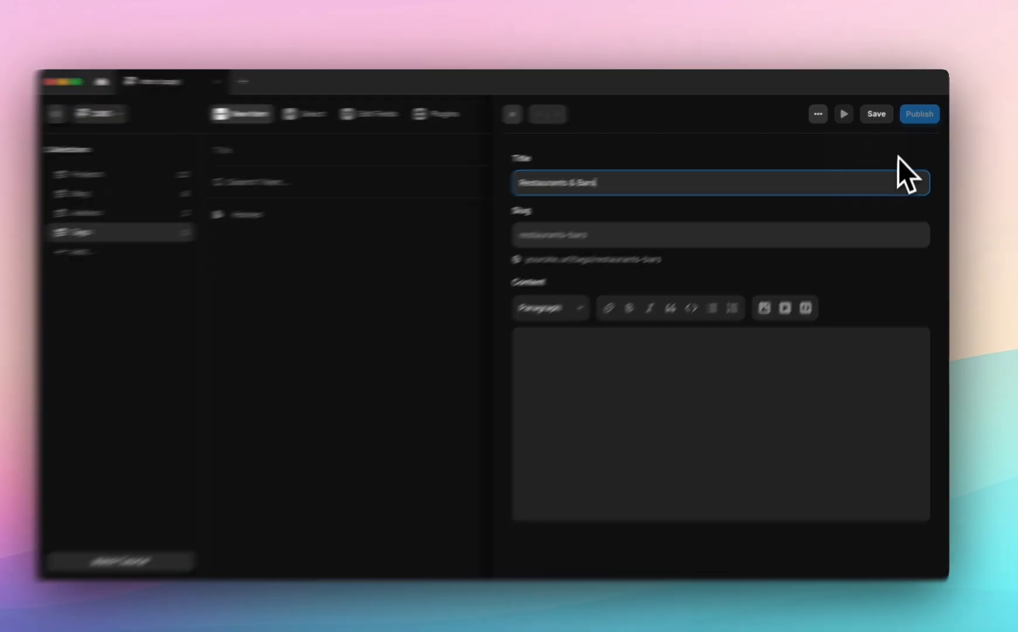
click(882, 116)
Add an item titled Design to the Tags collection and save it.
right_click(400, 281)
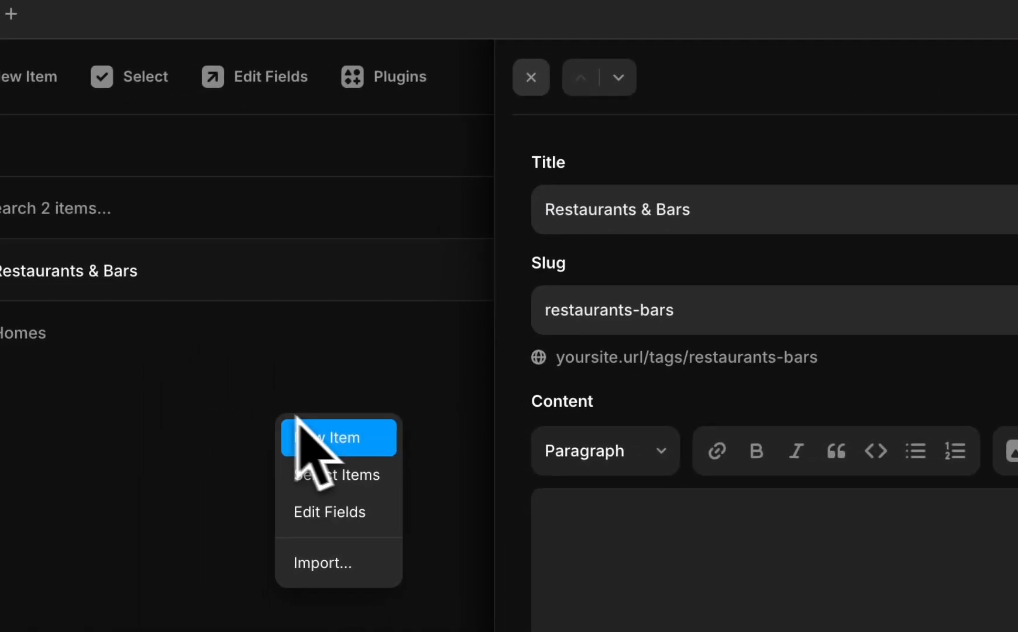
click(296, 419)
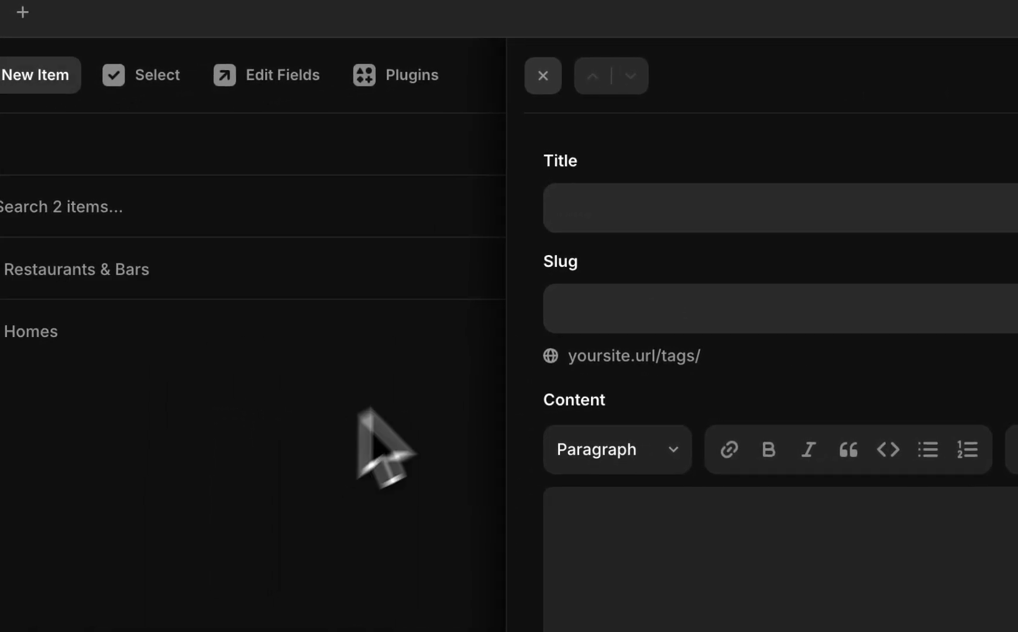
click(661, 221)
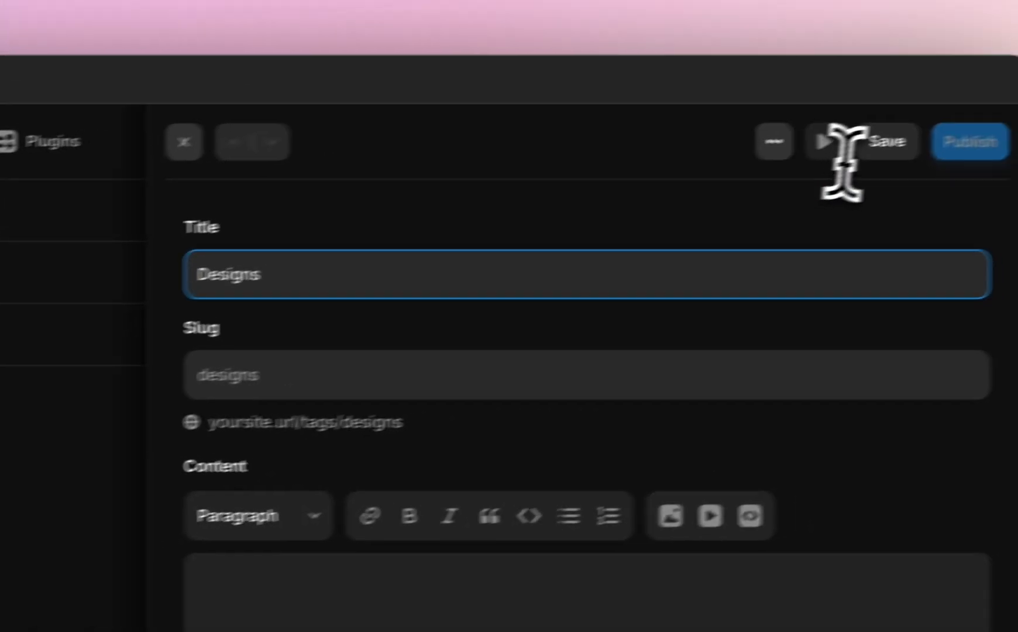
key(BackSpace)
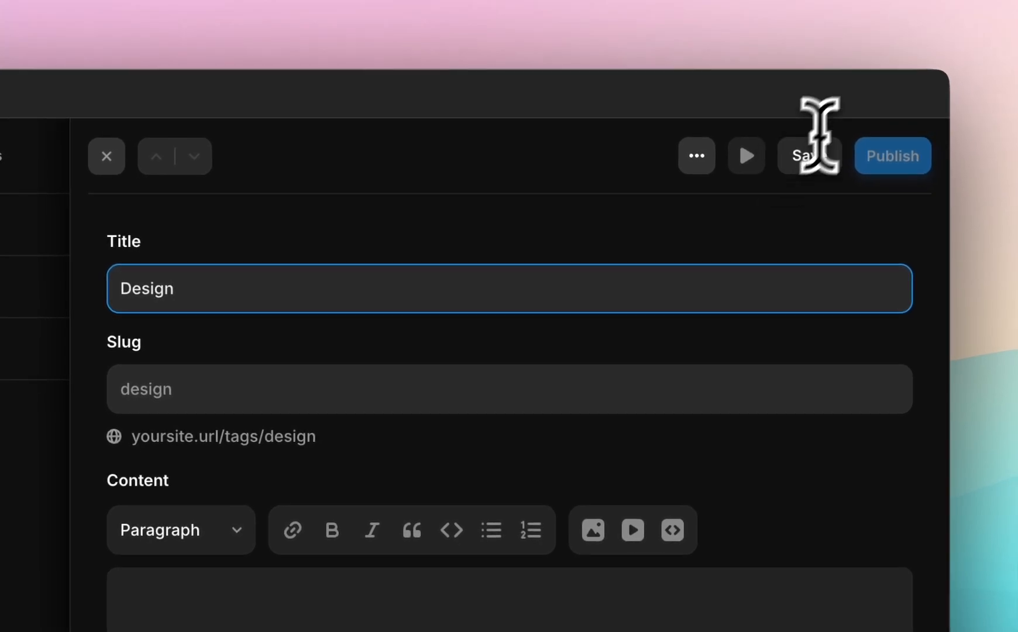
click(808, 170)
Add an item titled Architecture to the Tags collection and save it.
right_click(304, 425)
click(334, 455)
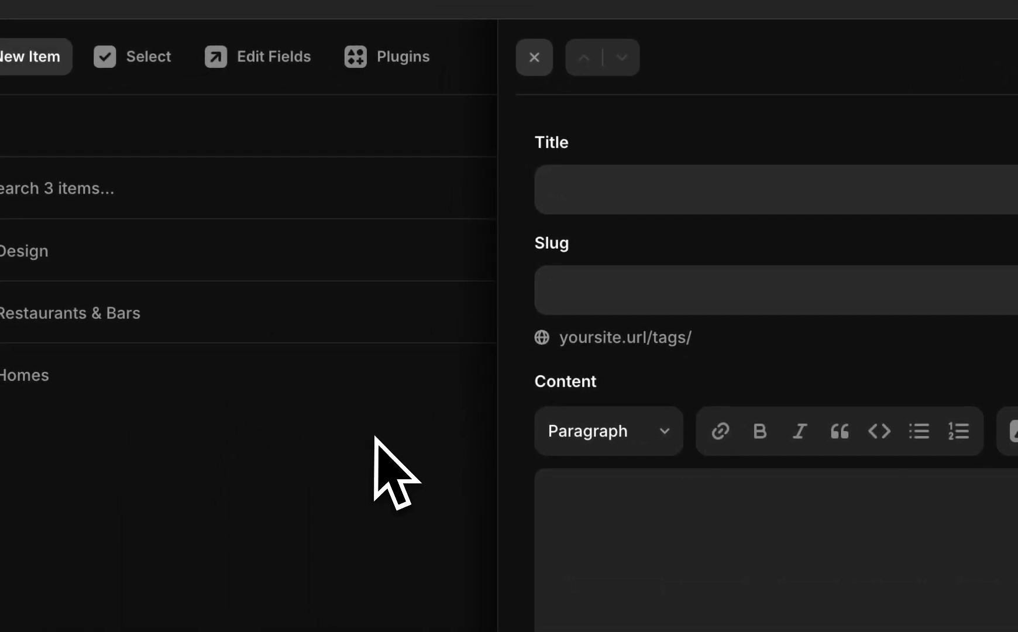
click(640, 198)
text(Architecture)
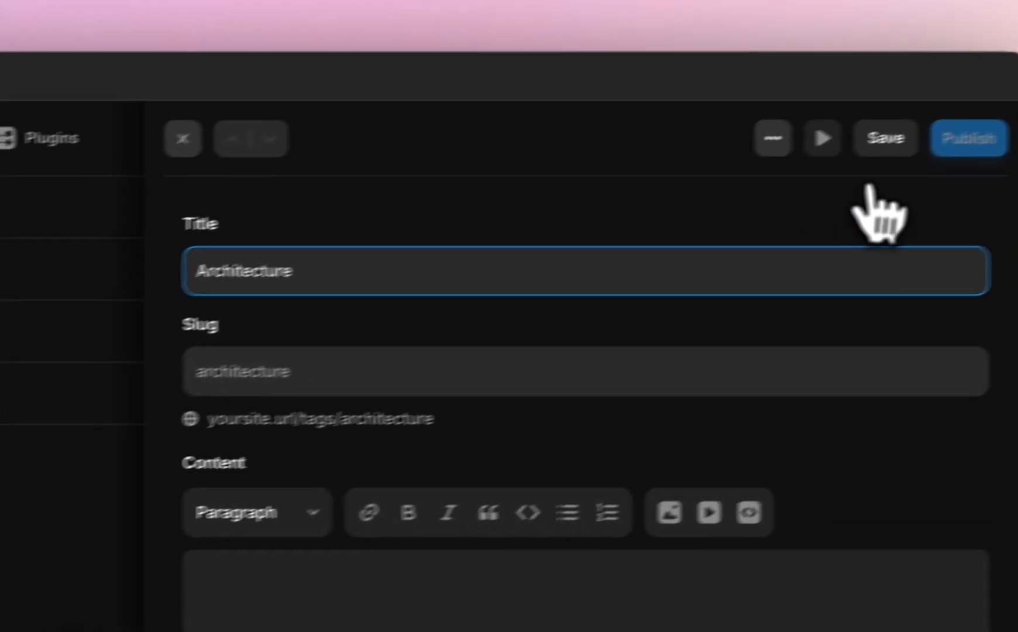
click(883, 137)
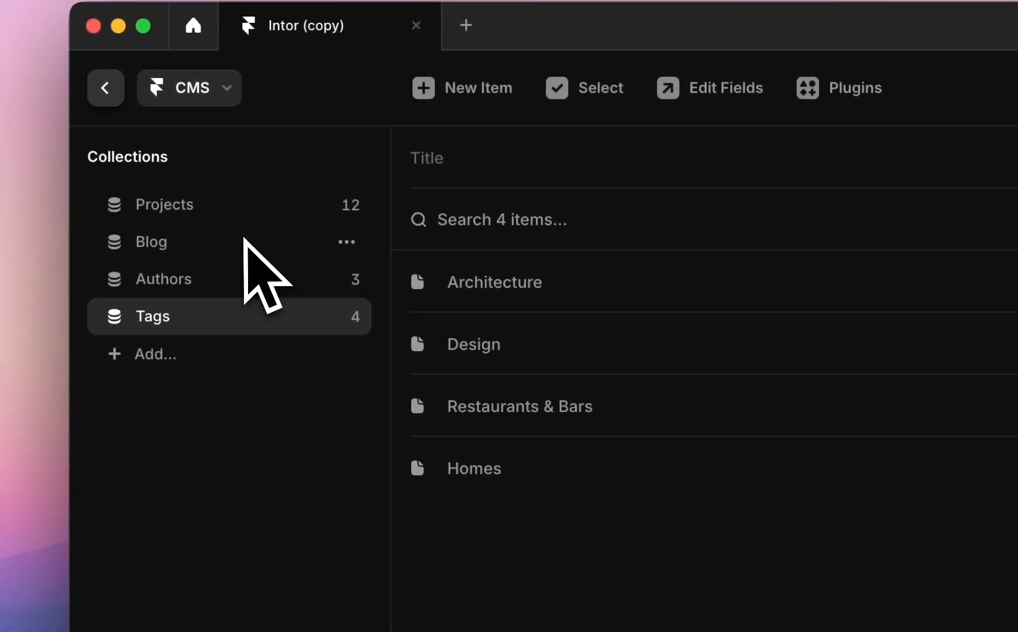
From the first post in the Blog collection, add a multi-reference field to the blog fields that points to the Tags collection.
click(243, 179)
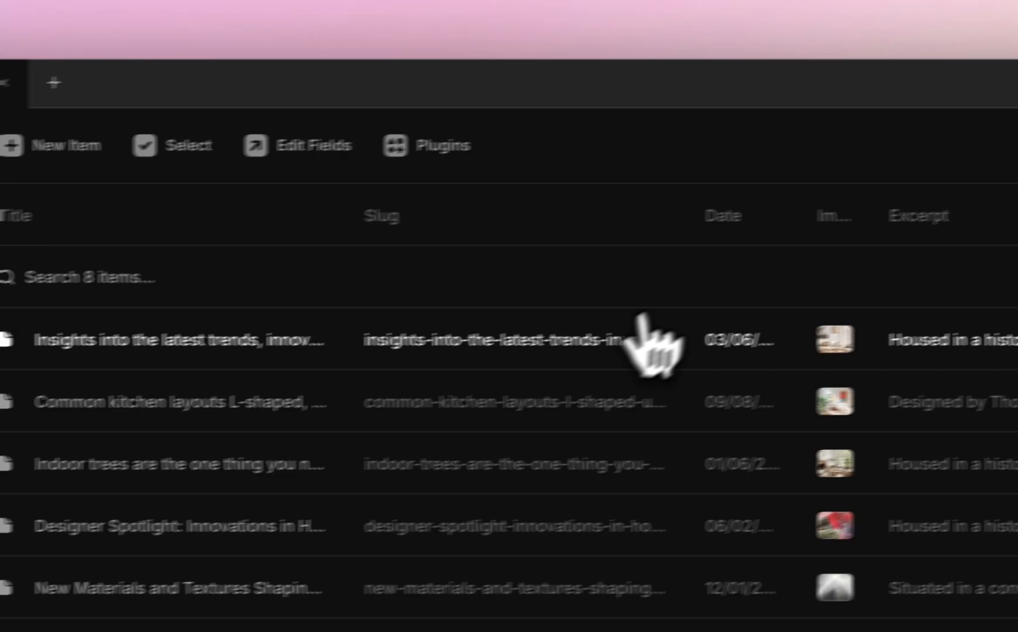
click(994, 282)
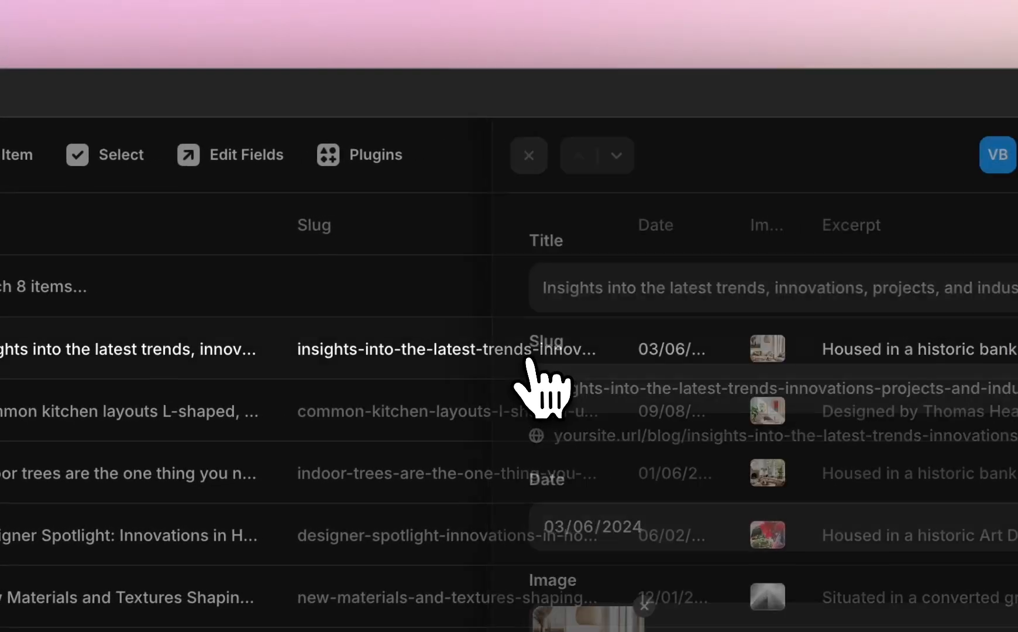
click(983, 156)
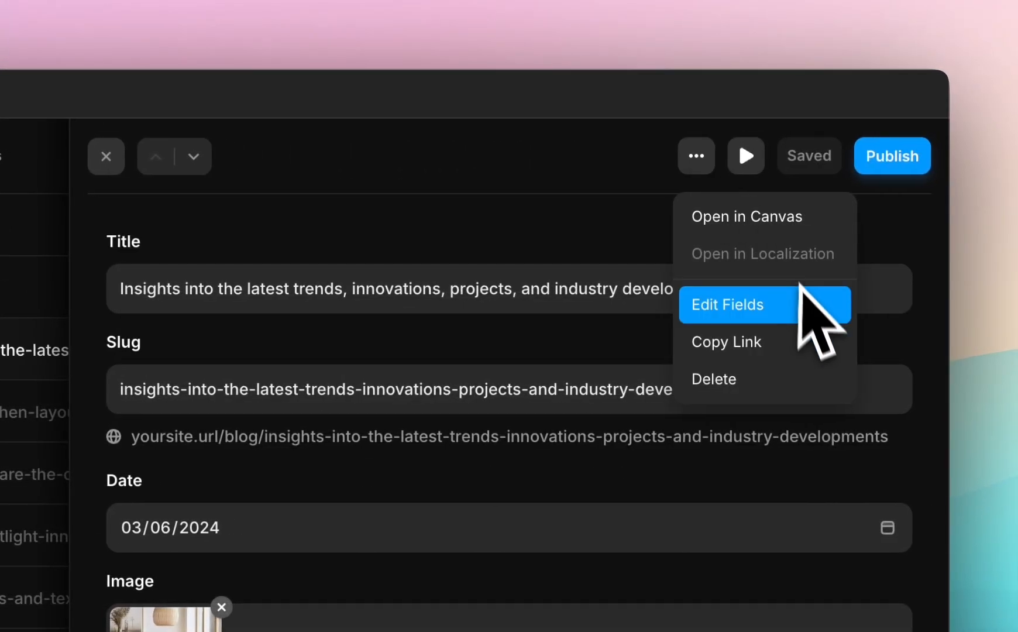
click(812, 302)
click(416, 354)
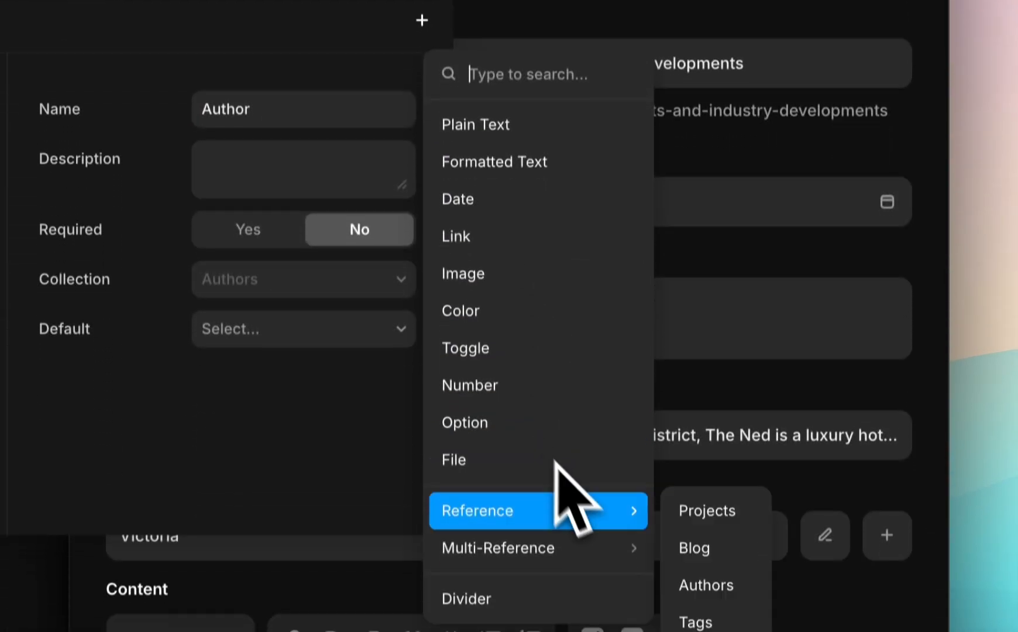
mouse_move(607, 420)
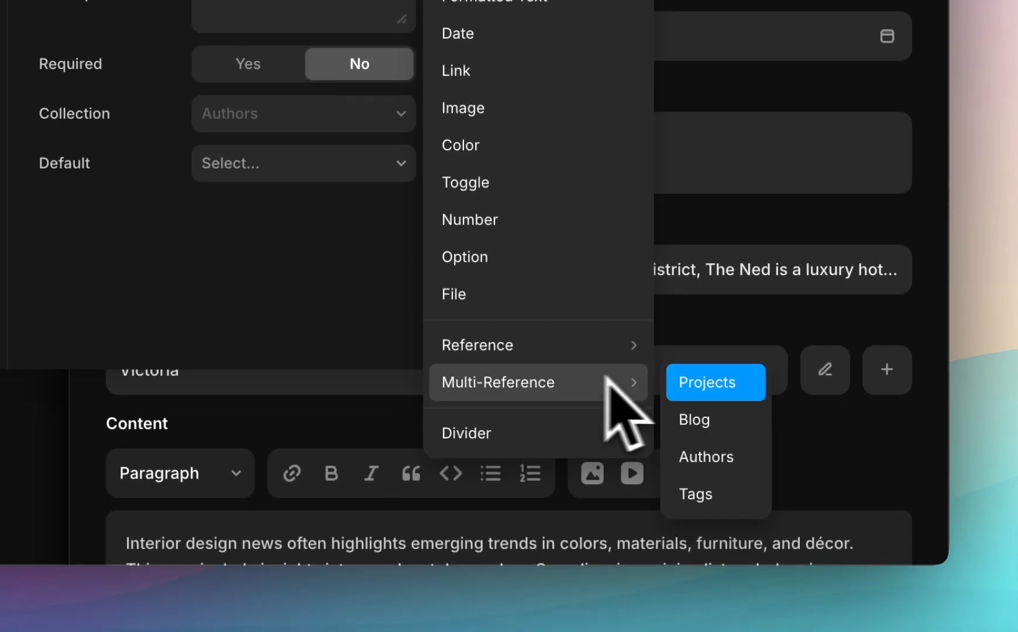
click(732, 488)
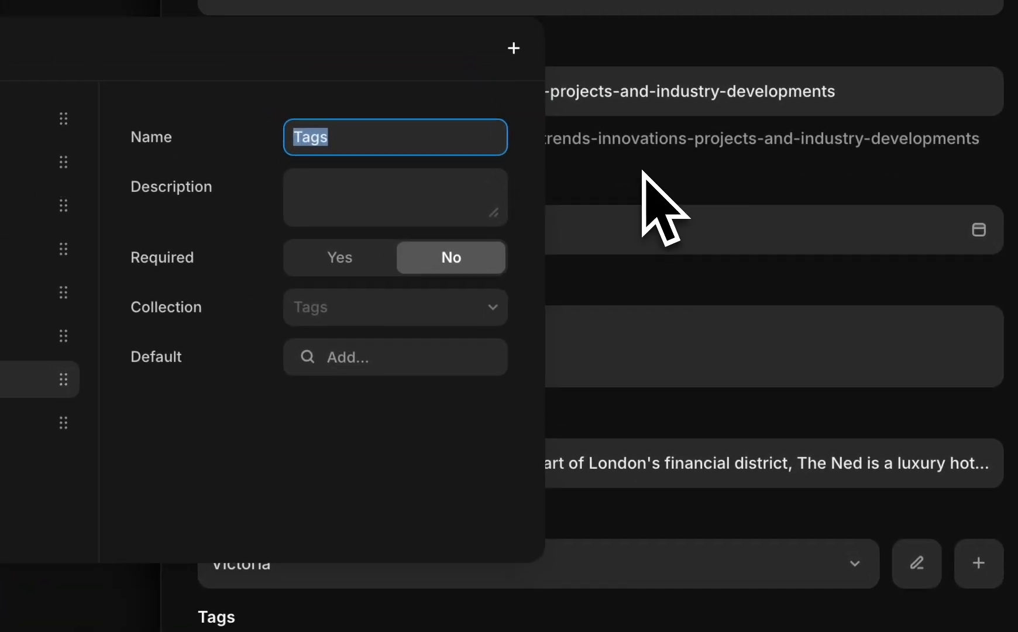
click(621, 122)
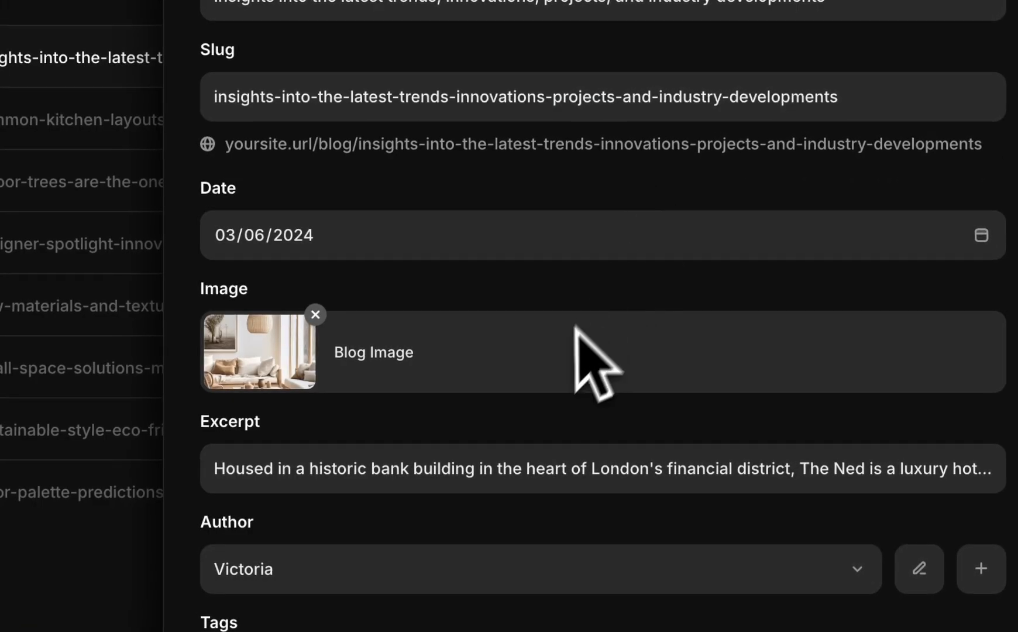
Assign the tags Design, Architecture and Restaurants & Bars to the Insights into the latest trends post.
scroll(562, 348, down, 1)
scroll(561, 348, down, 5)
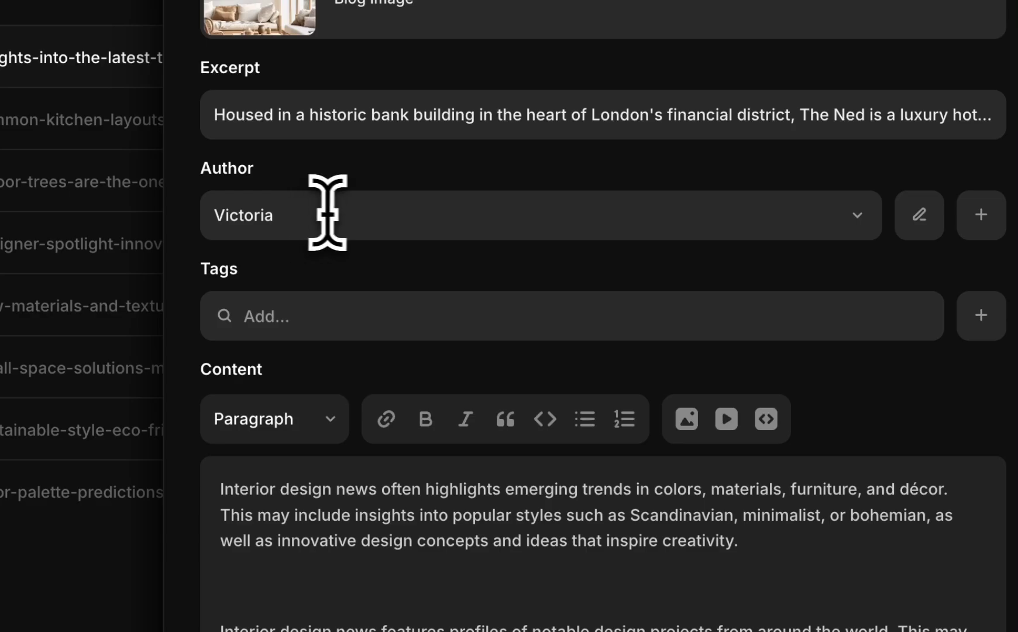
click(340, 214)
click(522, 273)
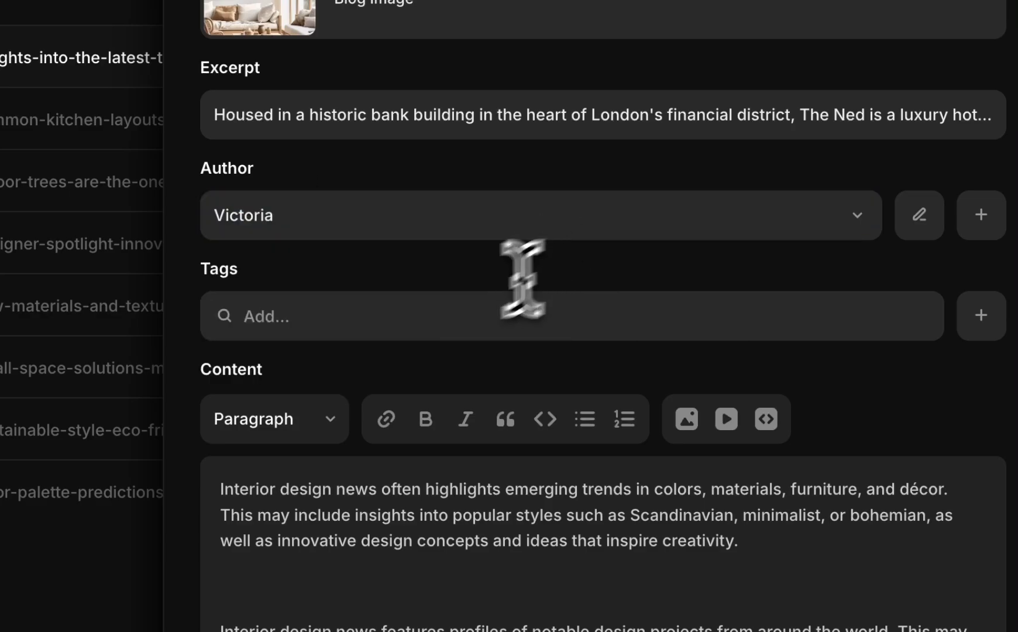
click(424, 329)
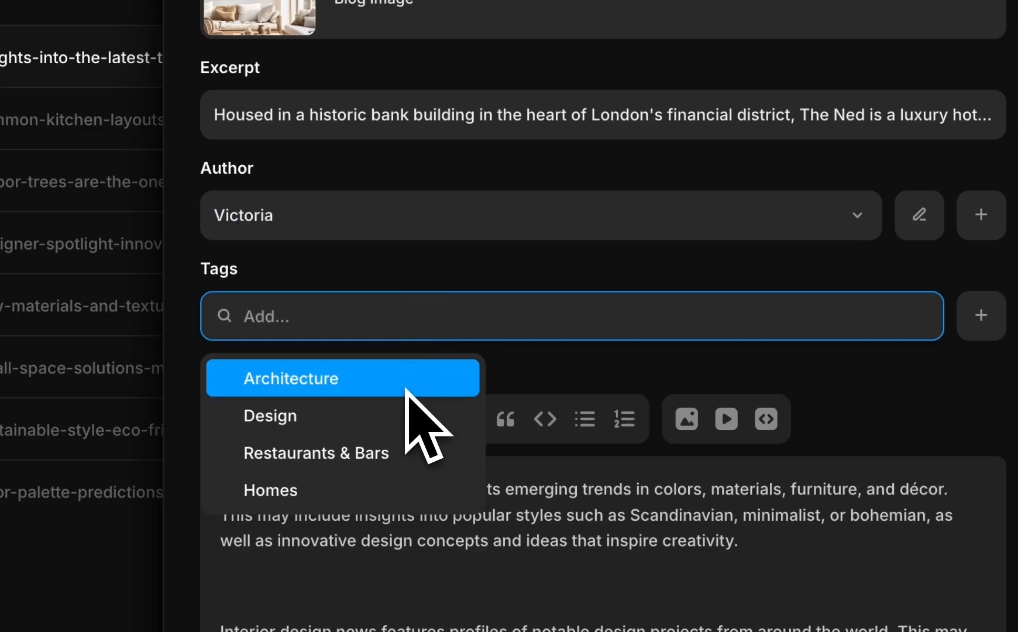
click(389, 416)
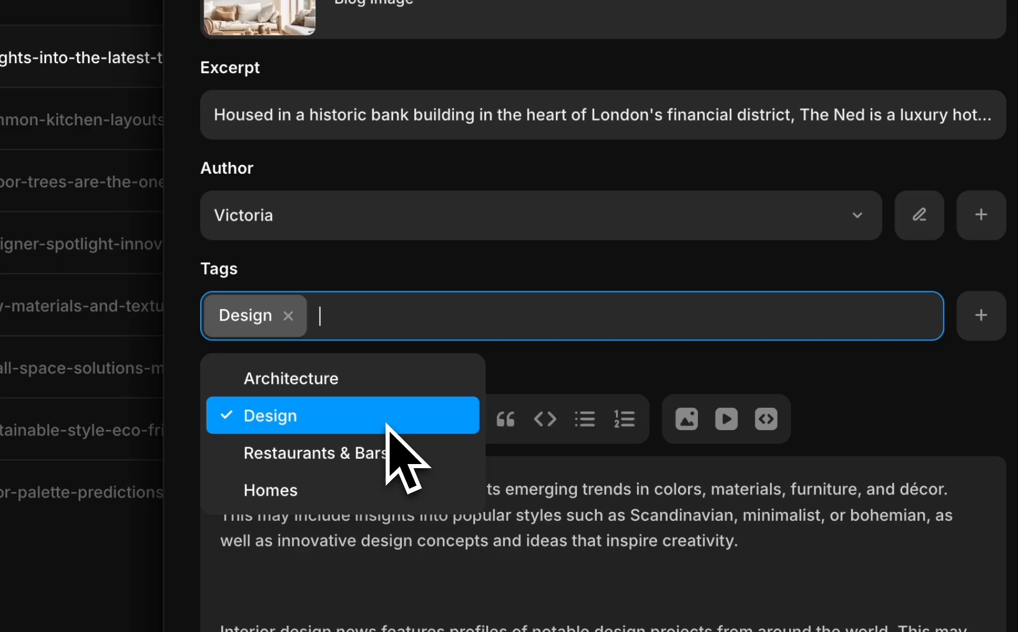
click(433, 386)
click(445, 459)
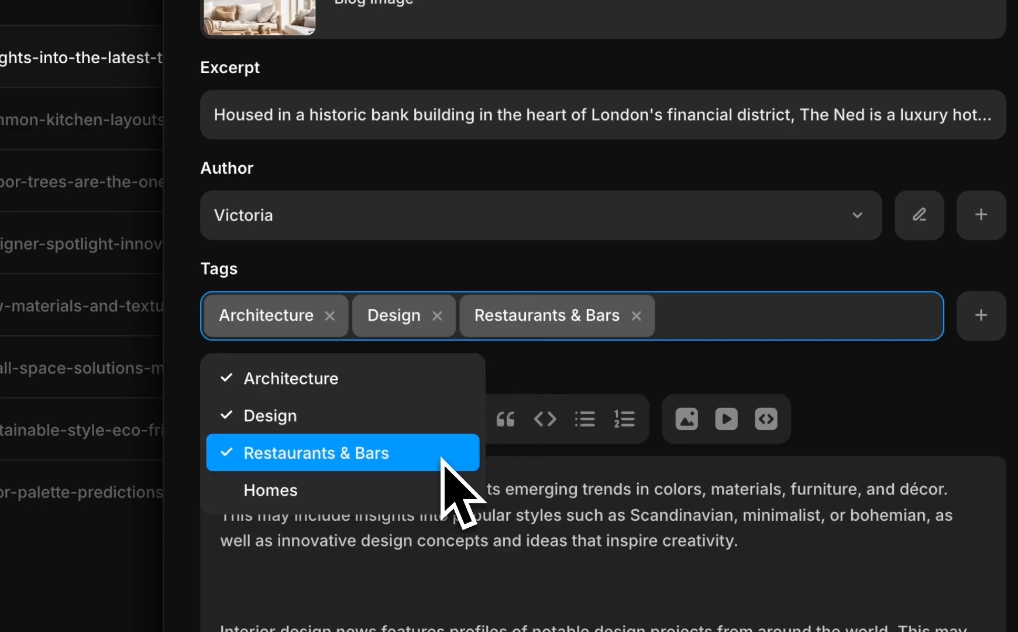
click(703, 351)
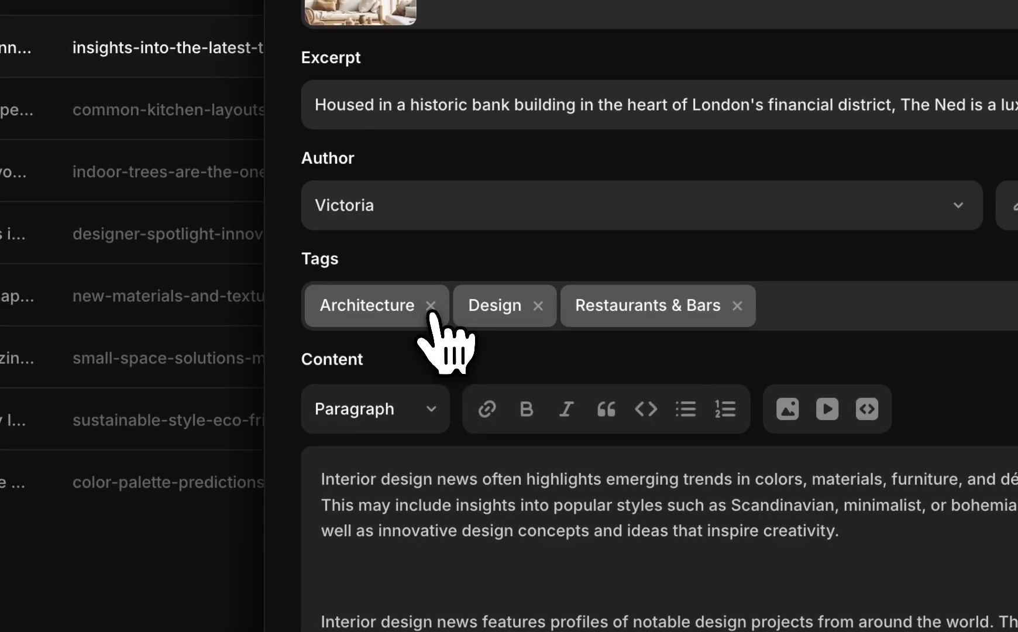
Remove the Architecture tag from the post and close the post to return to the Blog item list.
click(363, 293)
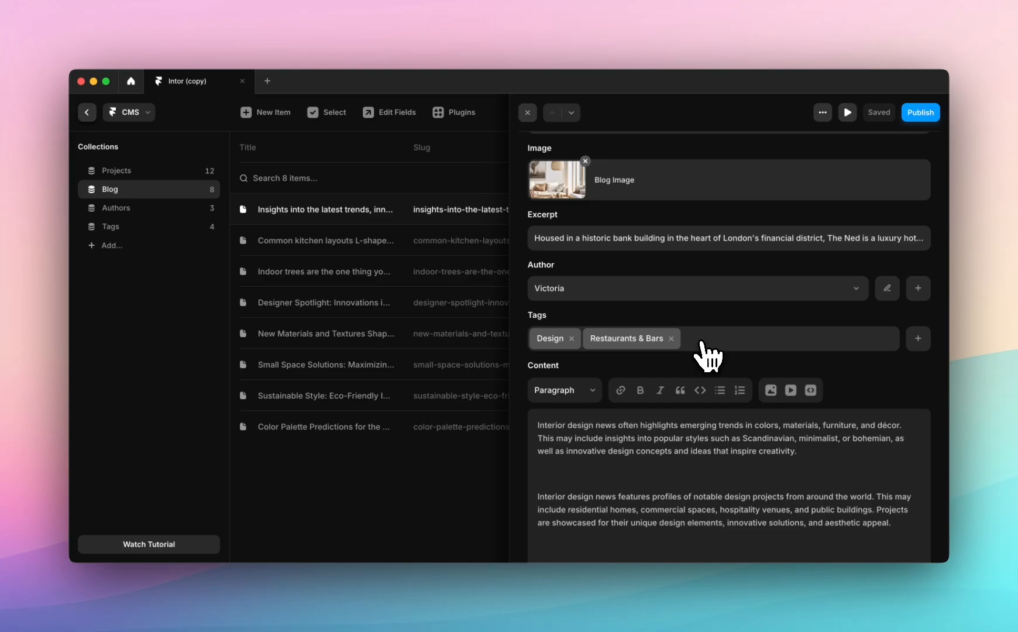
click(448, 491)
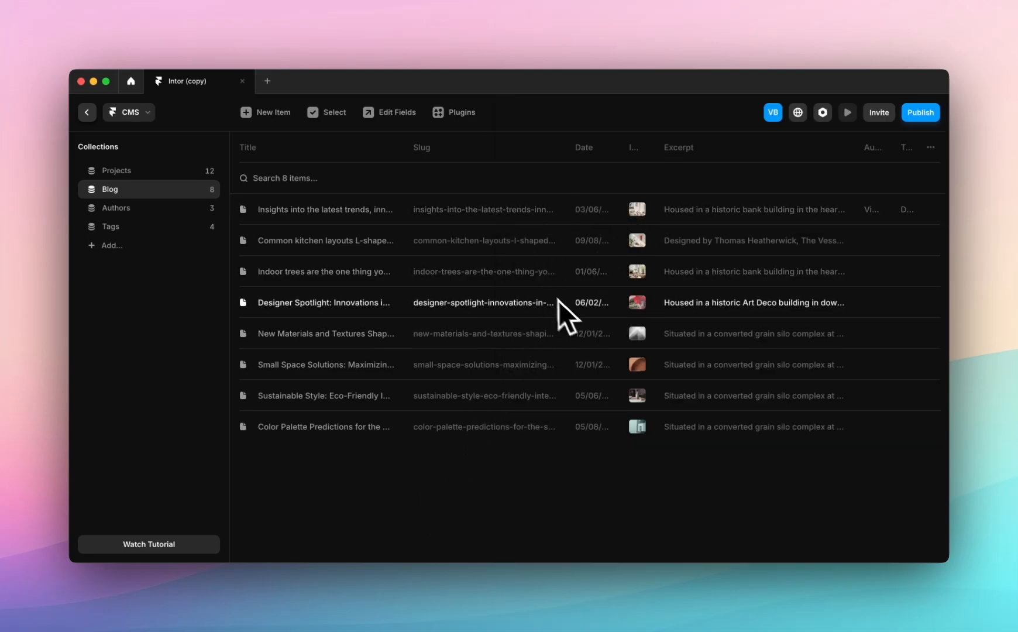